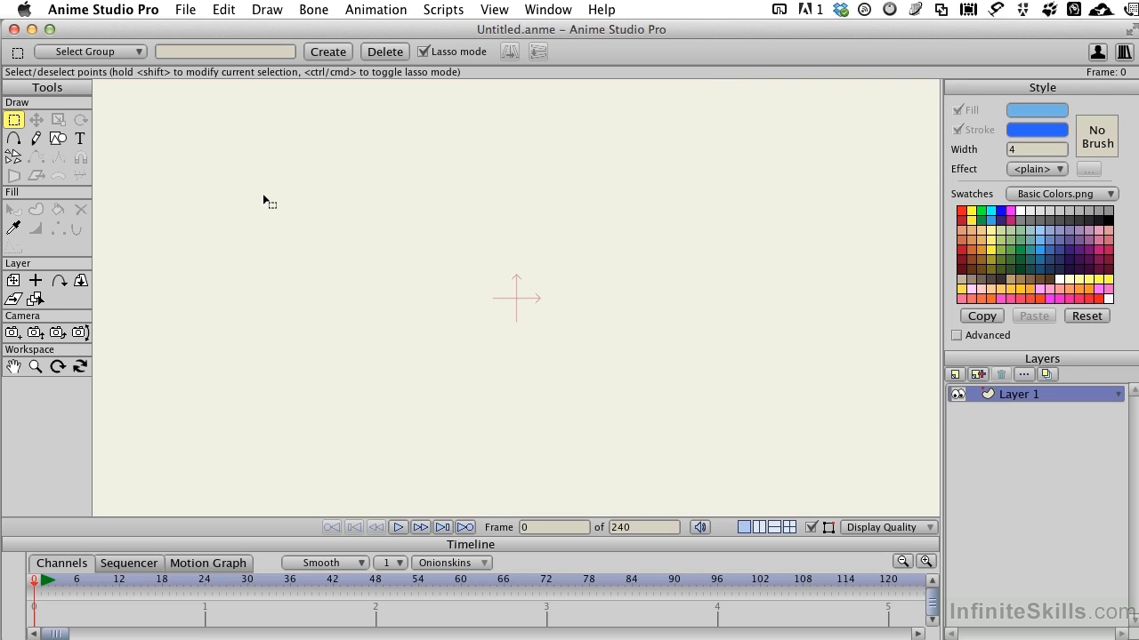
- Draw a flat blue ellipse near the top of the canvas and paste a duplicate
{"action": "left_click", "coordinate": [57, 140]}
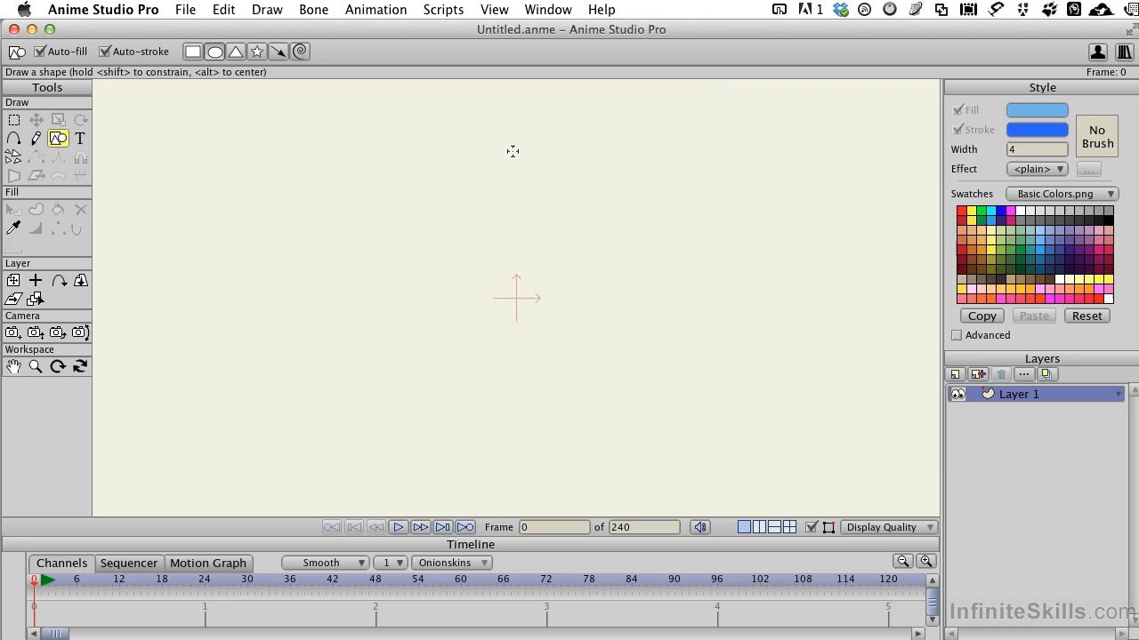
{"action": "left_click_drag", "start_coordinate": [512, 151], "coordinate": [611, 173]}
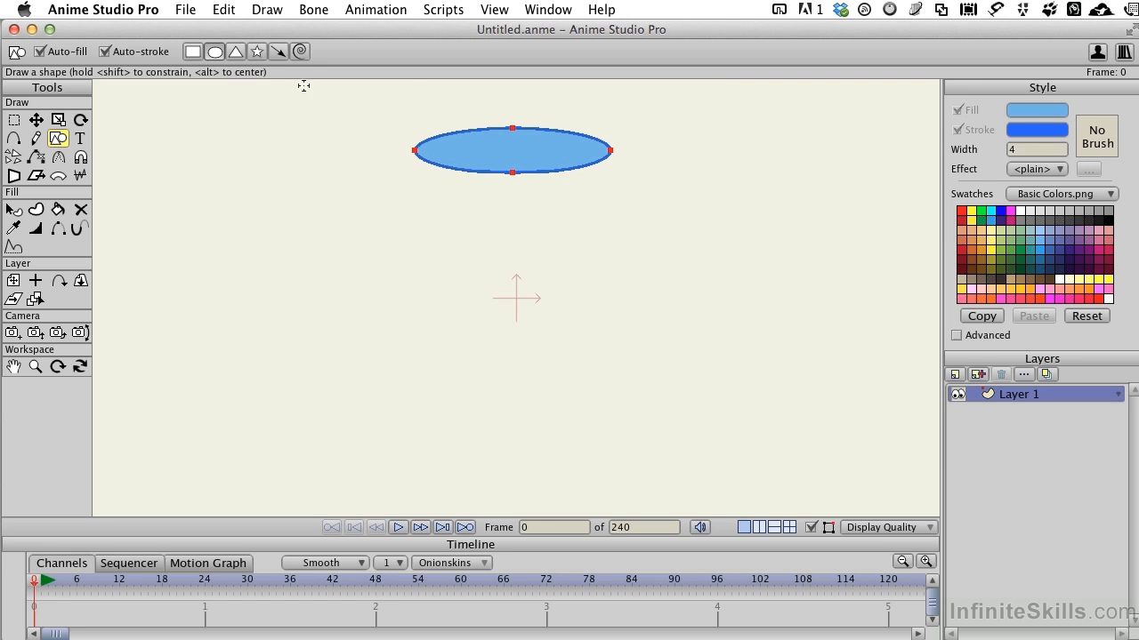
{"action": "left_click", "coordinate": [223, 10]}
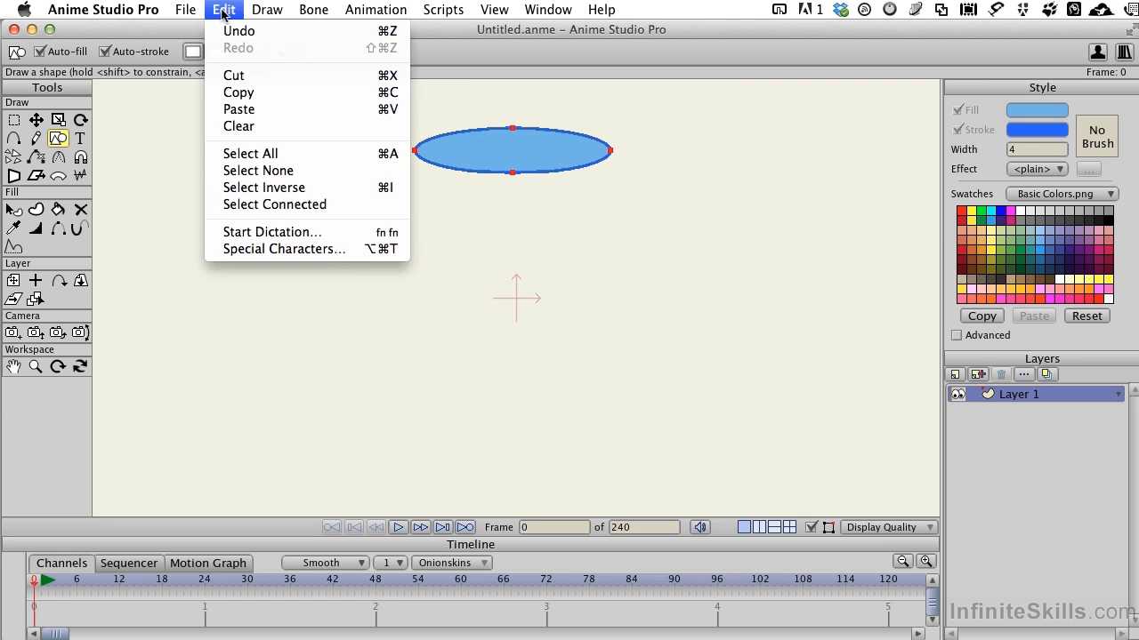
{"action": "left_click", "coordinate": [238, 93]}
{"action": "left_click", "coordinate": [227, 10]}
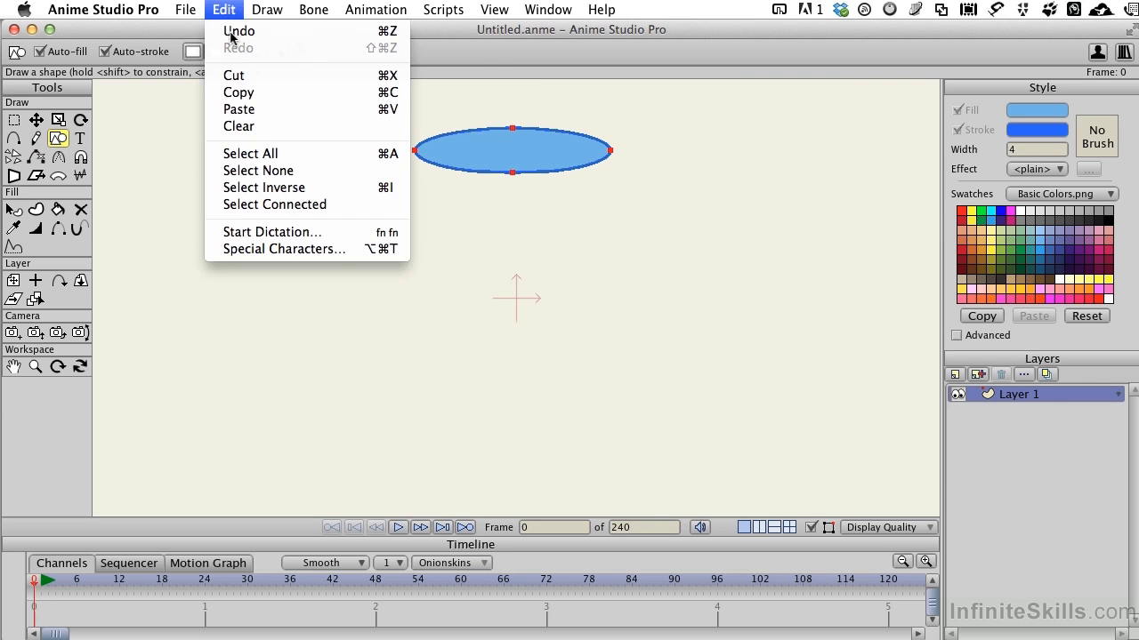
{"action": "left_click", "coordinate": [240, 111]}
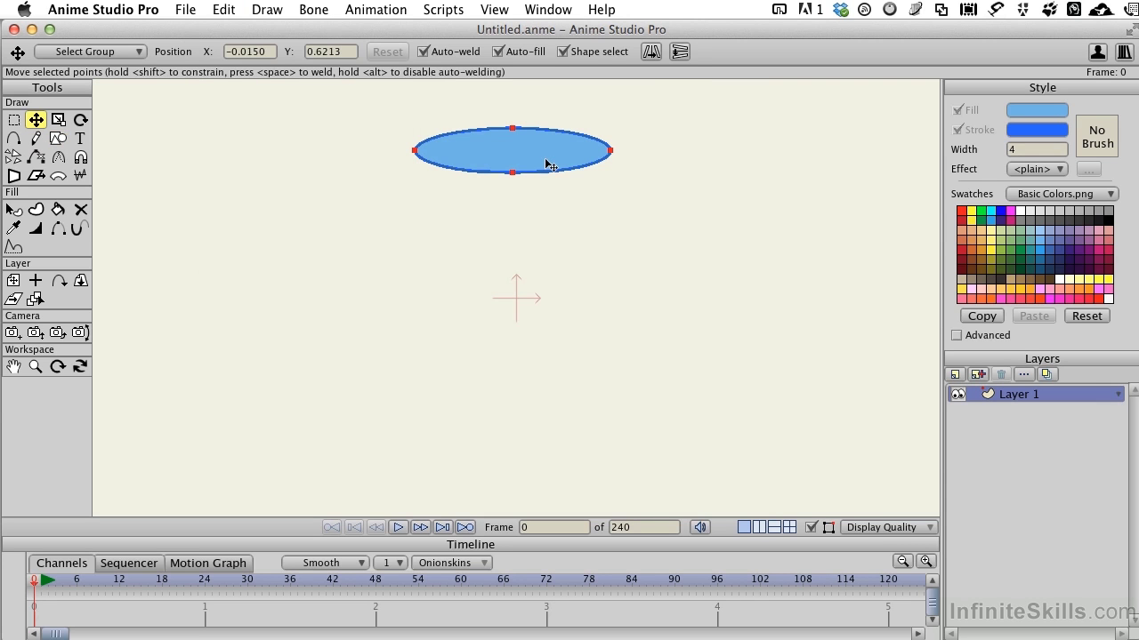
- Move the duplicate ellipse straight down below centre and scale it taller
{"action": "left_click_drag", "start_coordinate": [550, 165], "coordinate": [555, 379]}
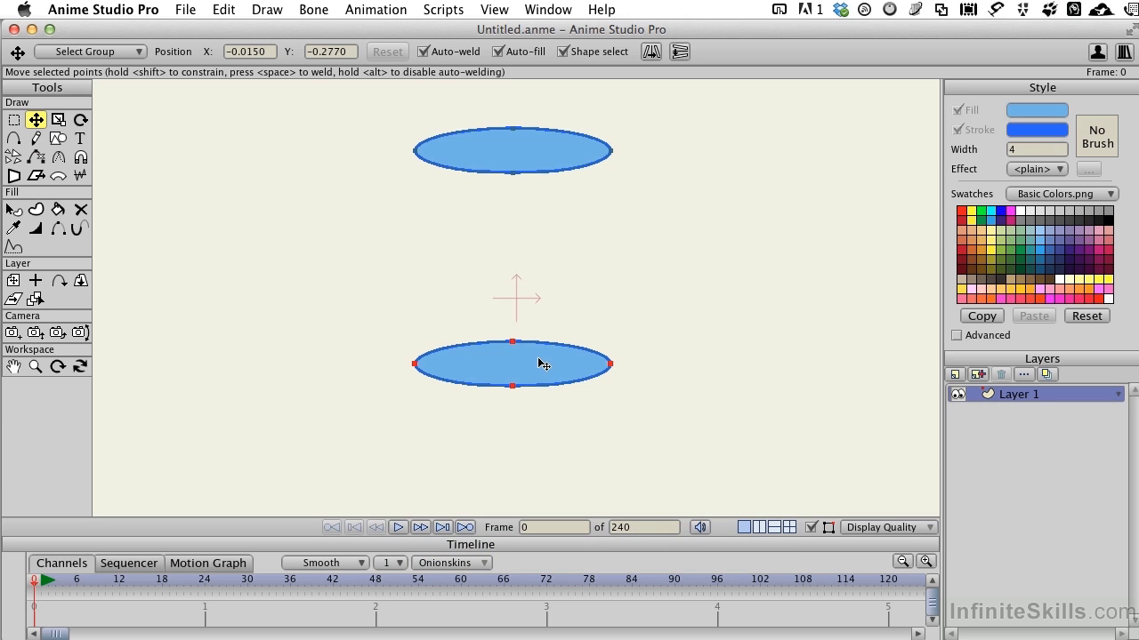
{"action": "key", "text": "e"}
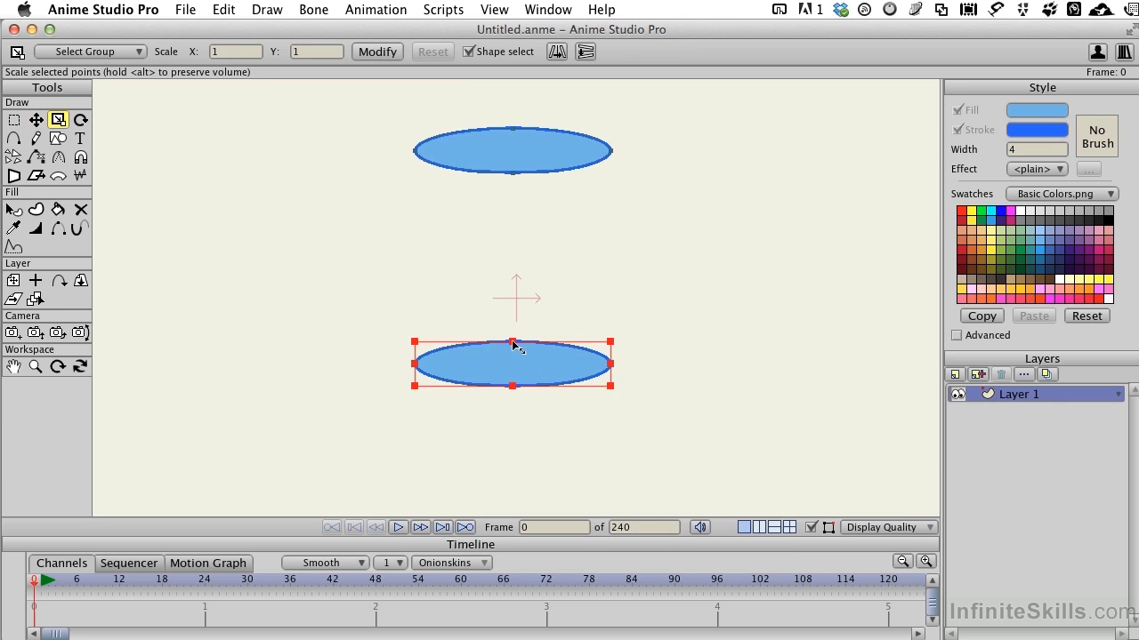
{"action": "left_click_drag", "start_coordinate": [513, 343], "coordinate": [514, 330]}
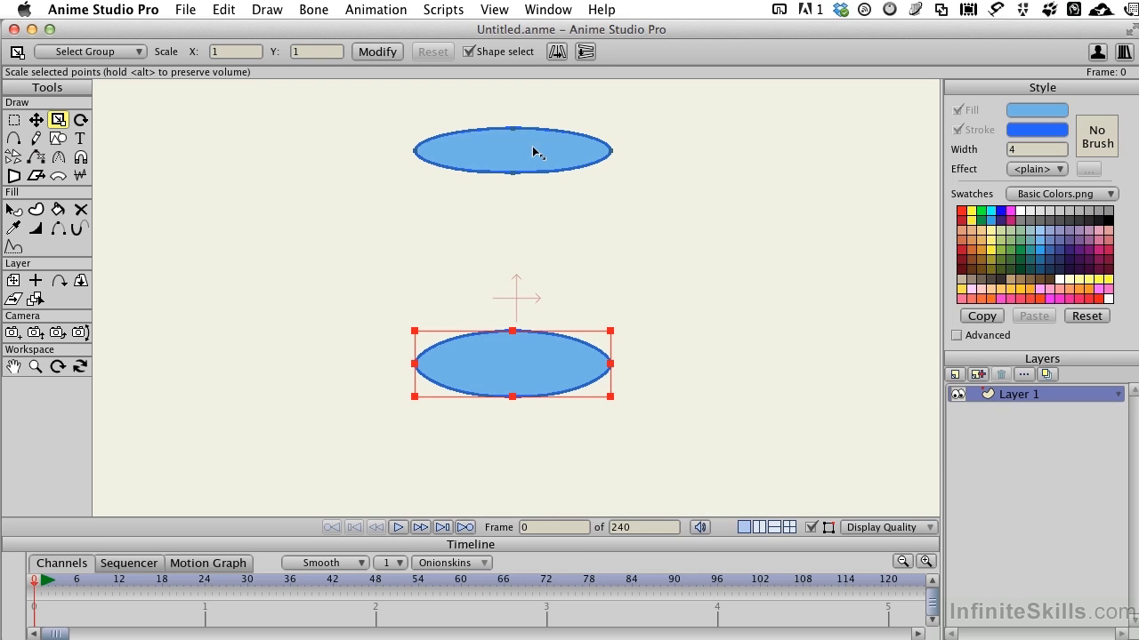
- Select the top ellipse's points and copy them for later
{"action": "left_click", "coordinate": [14, 121]}
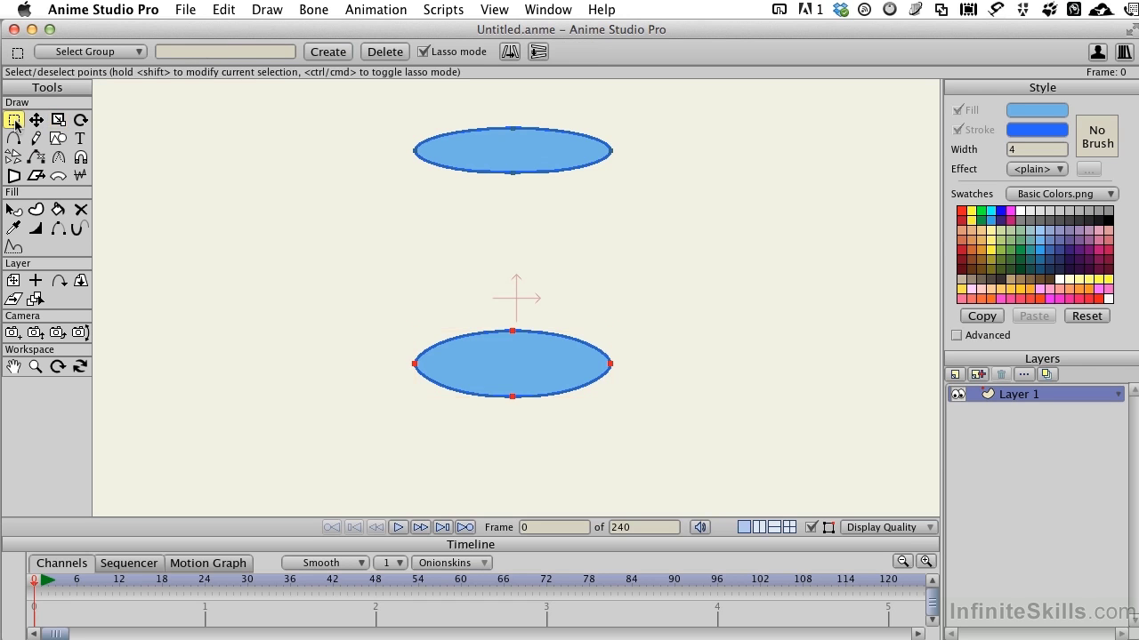
{"action": "left_click", "coordinate": [516, 154]}
{"action": "left_click", "coordinate": [228, 10]}
{"action": "left_click", "coordinate": [249, 95]}
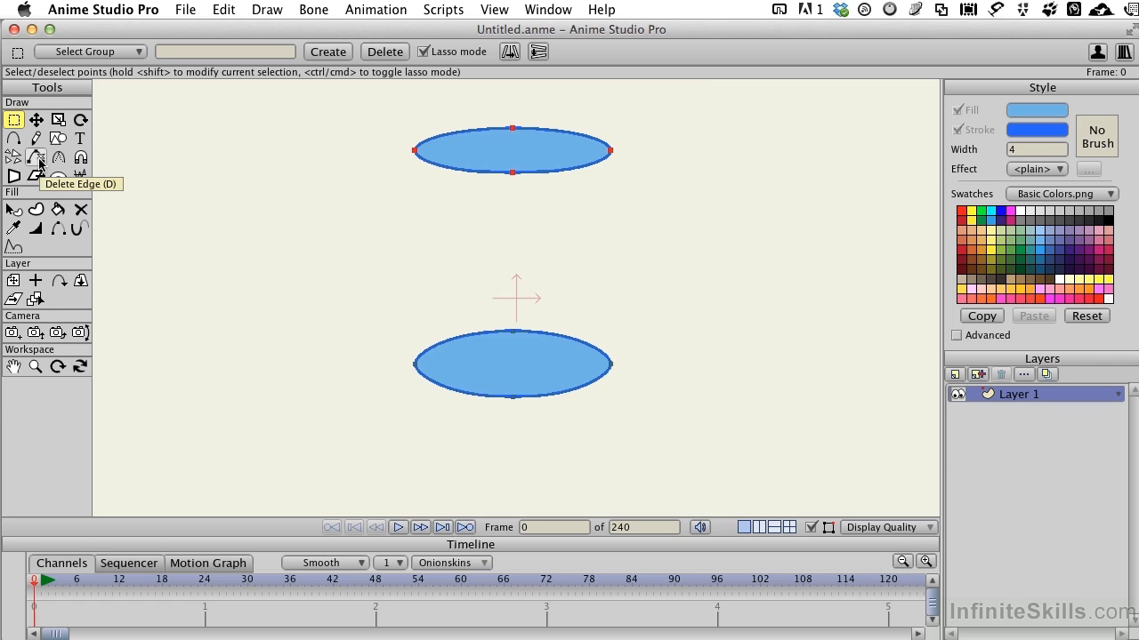
- Delete the top ellipse's lower edges and the bottom ellipse's upper edges
{"action": "key", "text": "d"}
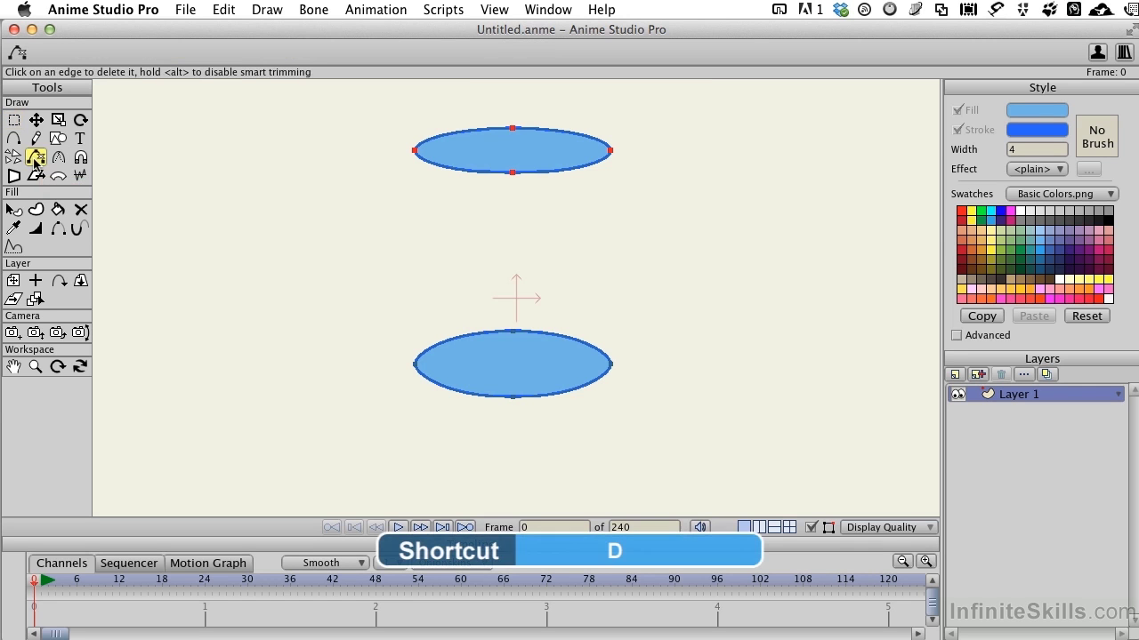
{"action": "left_click", "coordinate": [472, 173]}
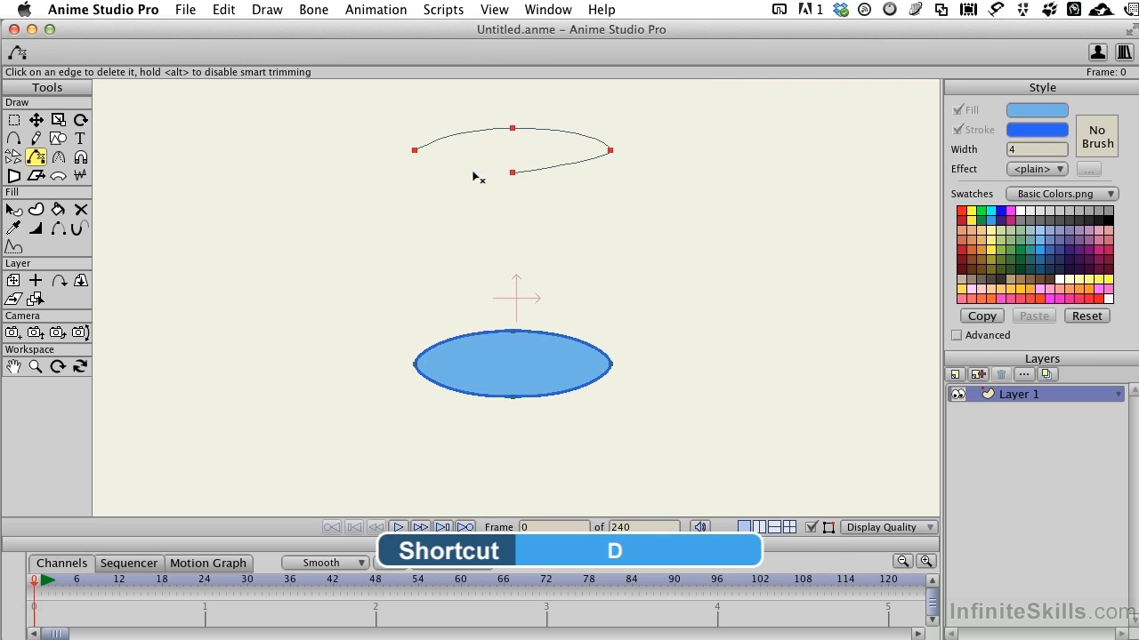
{"action": "left_click", "coordinate": [576, 166]}
{"action": "left_click", "coordinate": [561, 338]}
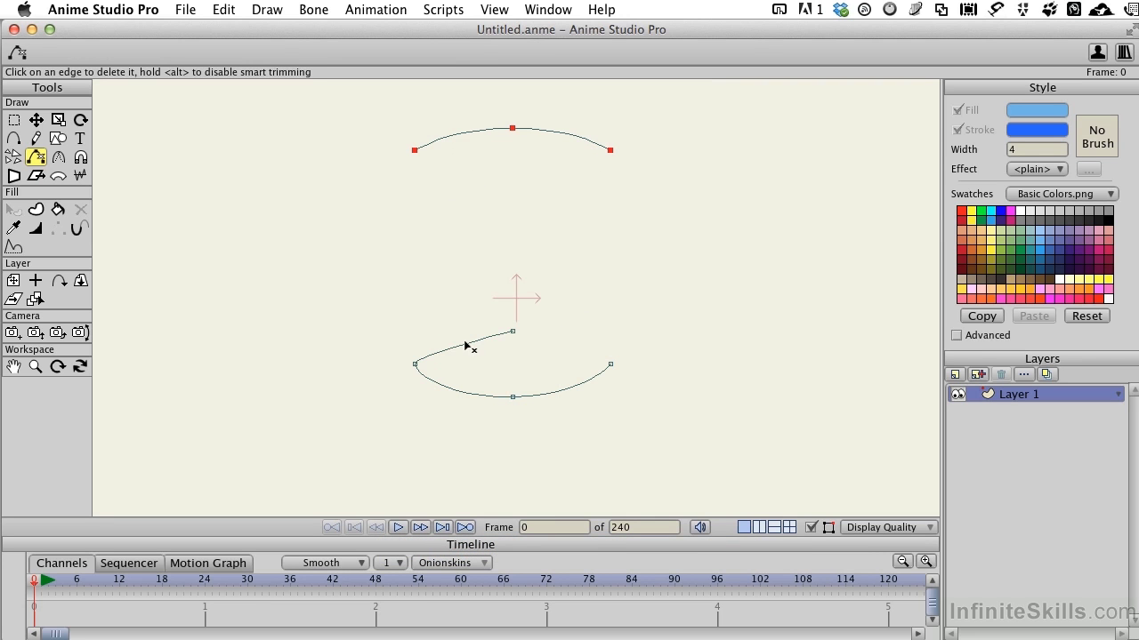
{"action": "left_click", "coordinate": [464, 347]}
- Draw straight right and left vertical sides, welding them onto the top arc
{"action": "key", "text": "a"}
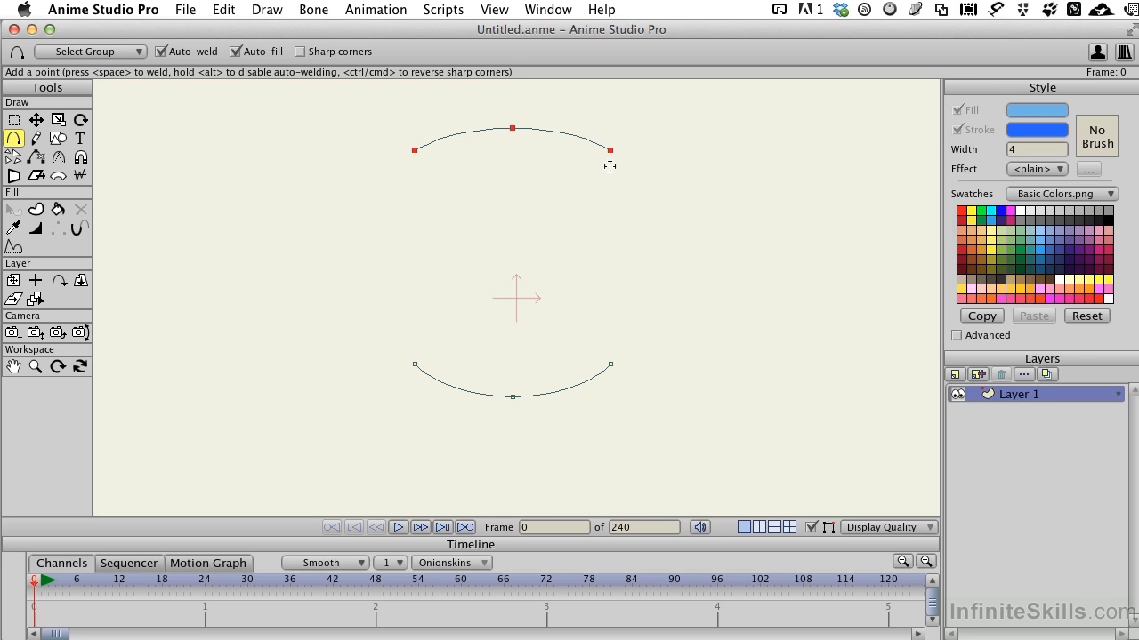
{"action": "left_click_drag", "start_coordinate": [611, 163], "coordinate": [610, 363]}
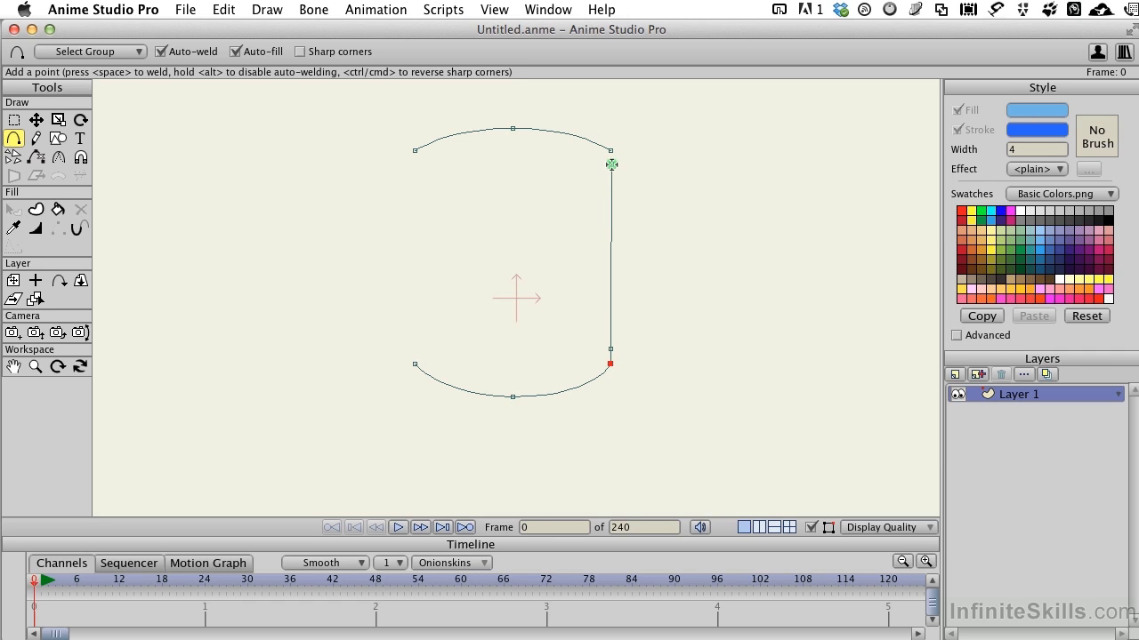
{"action": "left_click_drag", "start_coordinate": [611, 164], "coordinate": [610, 151]}
{"action": "left_click_drag", "start_coordinate": [415, 162], "coordinate": [415, 363]}
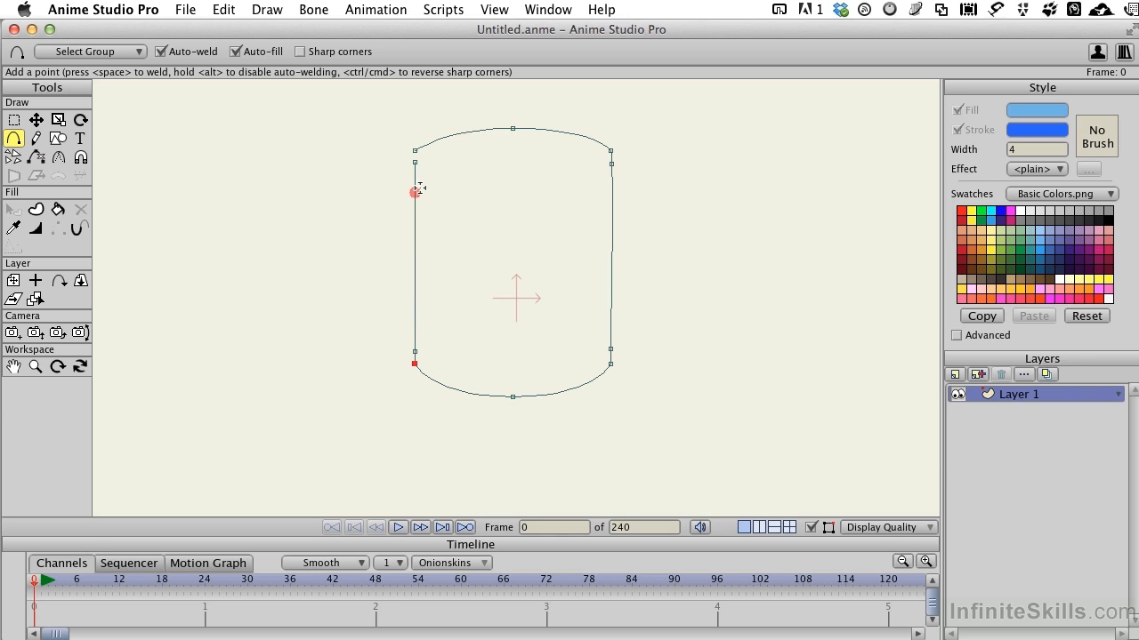
{"action": "left_click_drag", "start_coordinate": [415, 161], "coordinate": [415, 151]}
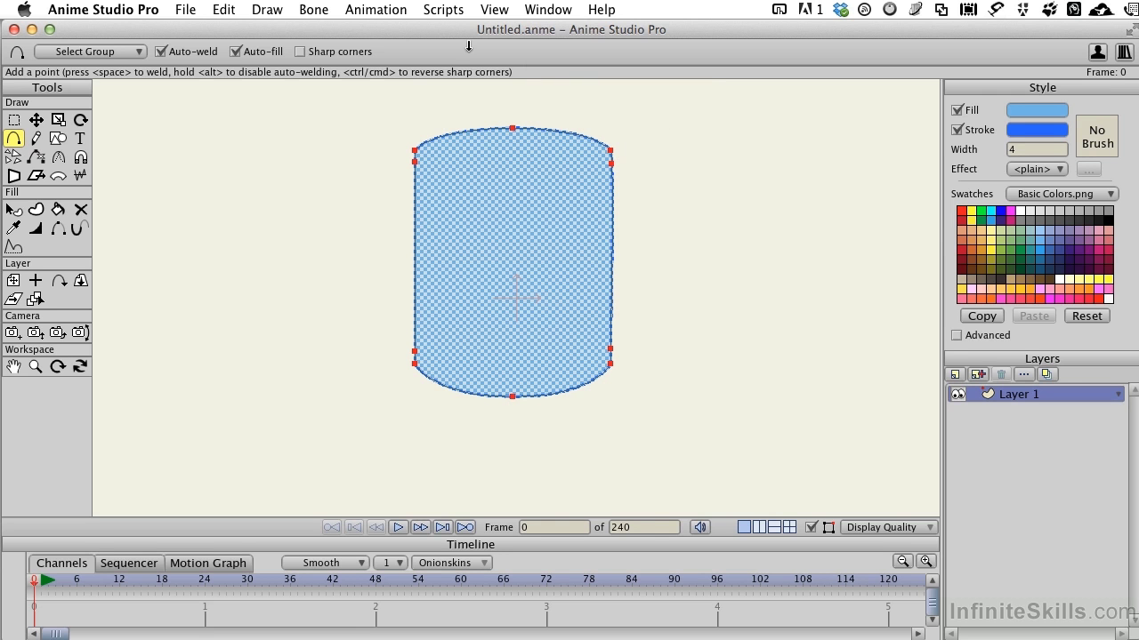
- Paste the copied ellipse onto the glass top and scale it down into an inner rim
{"action": "left_click", "coordinate": [224, 9]}
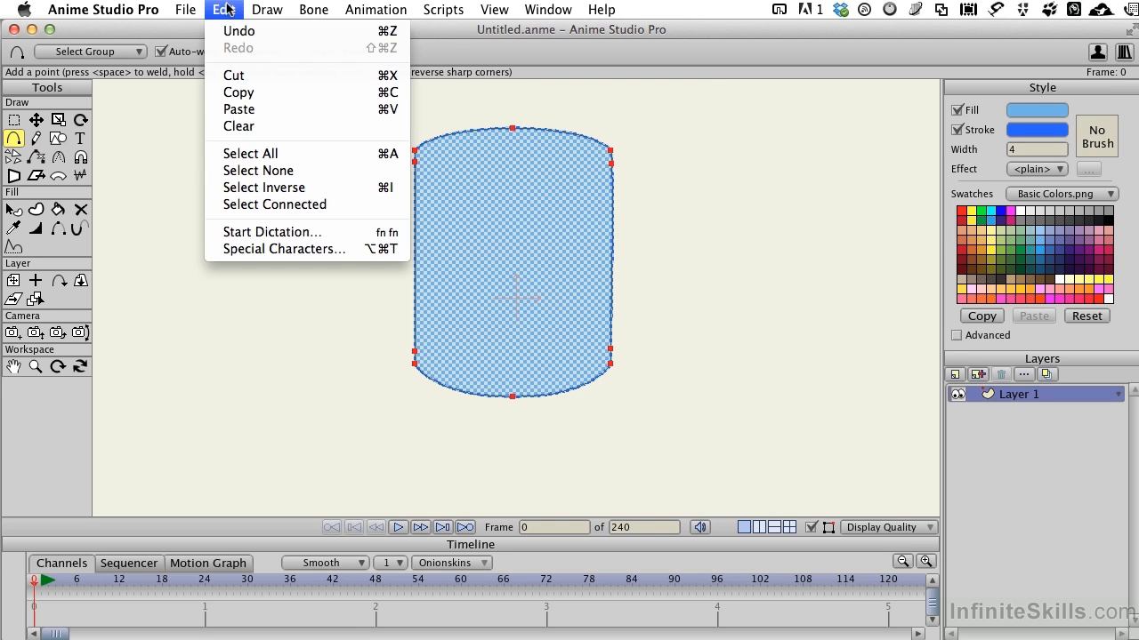
{"action": "left_click", "coordinate": [249, 109]}
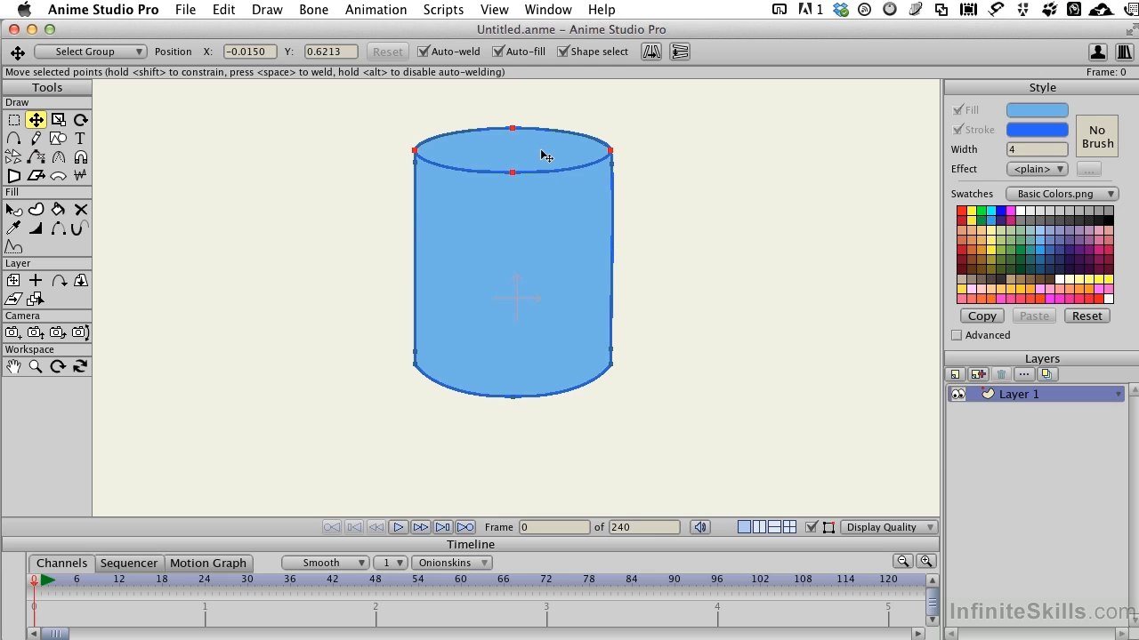
{"action": "key", "text": "s"}
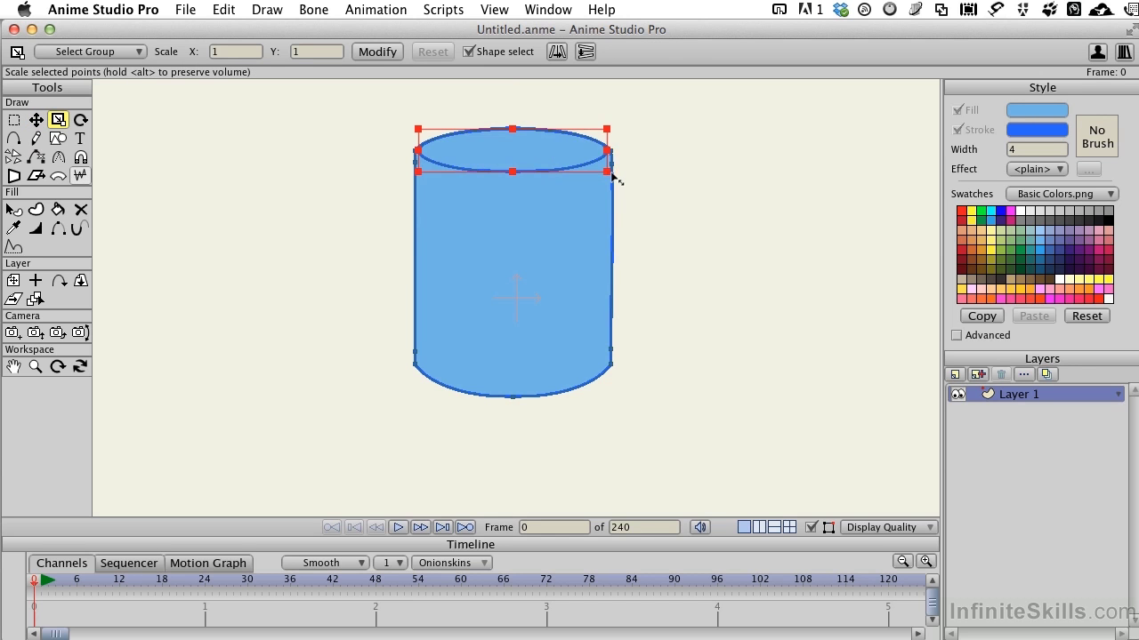
{"action": "mouse_move", "coordinate": [612, 178]}
{"action": "left_mouse_down"}
{"action": "mouse_move", "coordinate": [590, 165]}
{"action": "mouse_move", "coordinate": [602, 171]}
{"action": "left_mouse_up"}
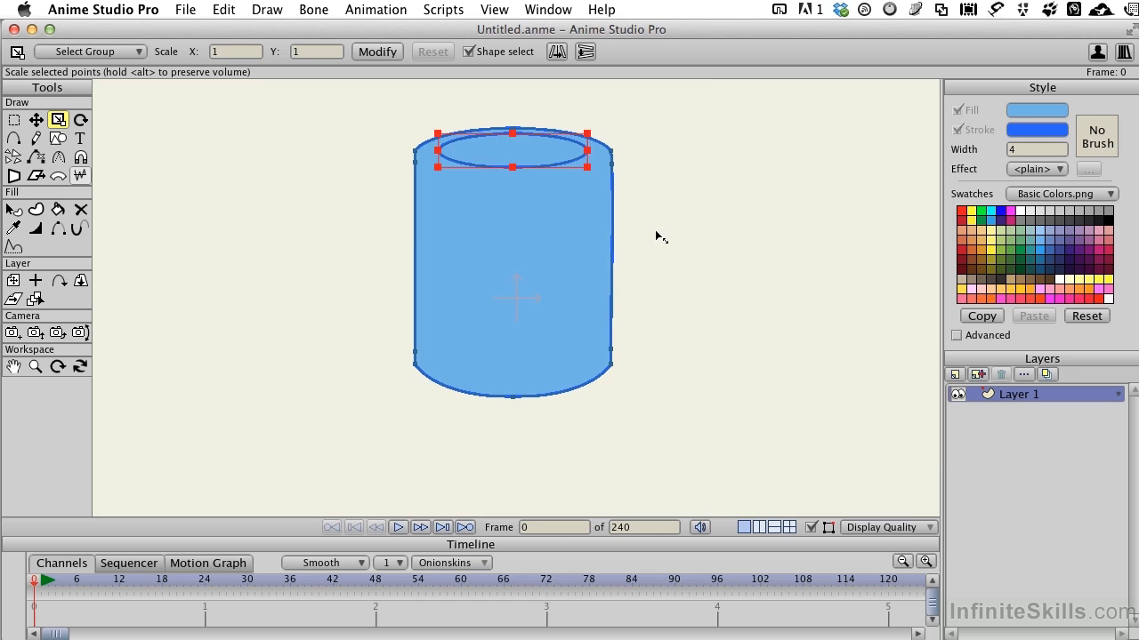
- Duplicate the whole cylinder and scale the copy slightly inside the original
{"action": "left_click", "coordinate": [13, 119]}
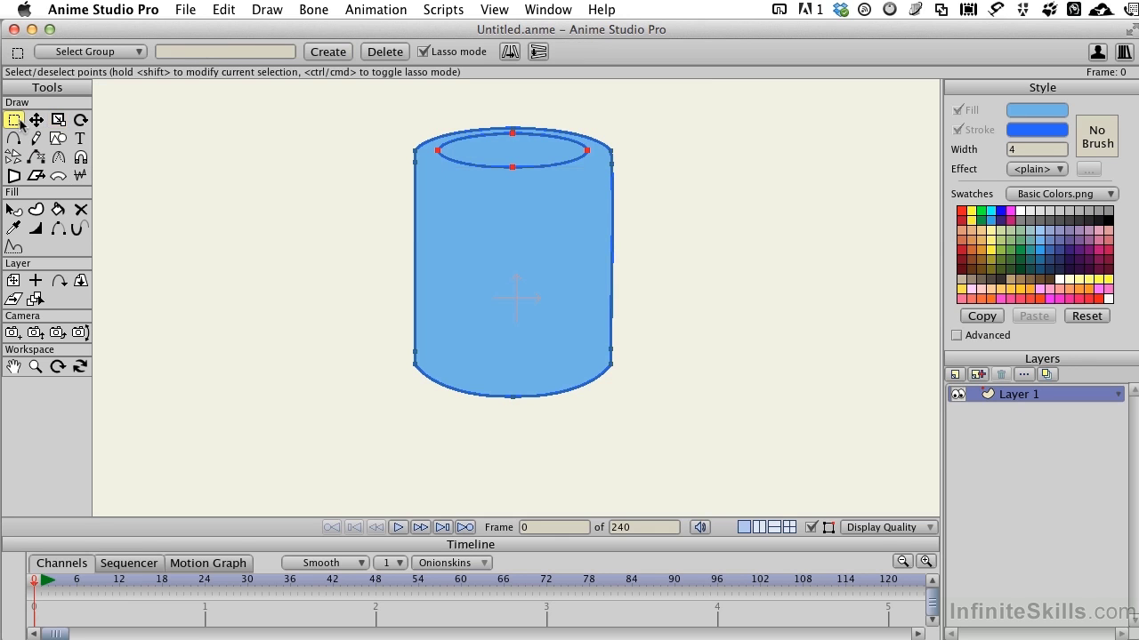
{"action": "left_click", "coordinate": [537, 264], "text": "shift"}
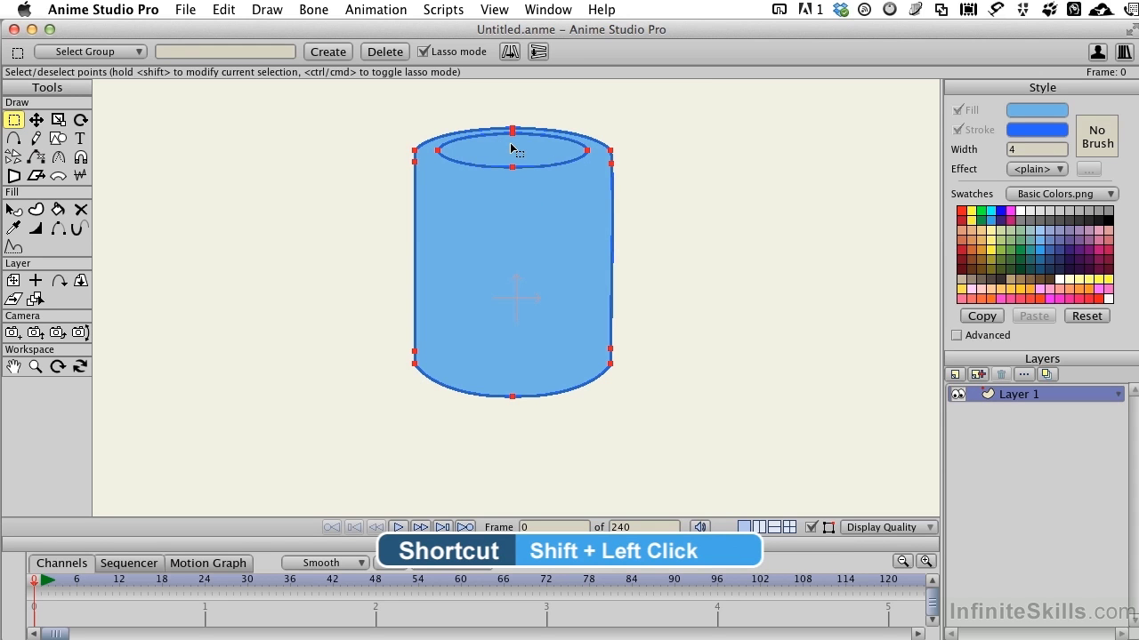
{"action": "left_click", "coordinate": [225, 10]}
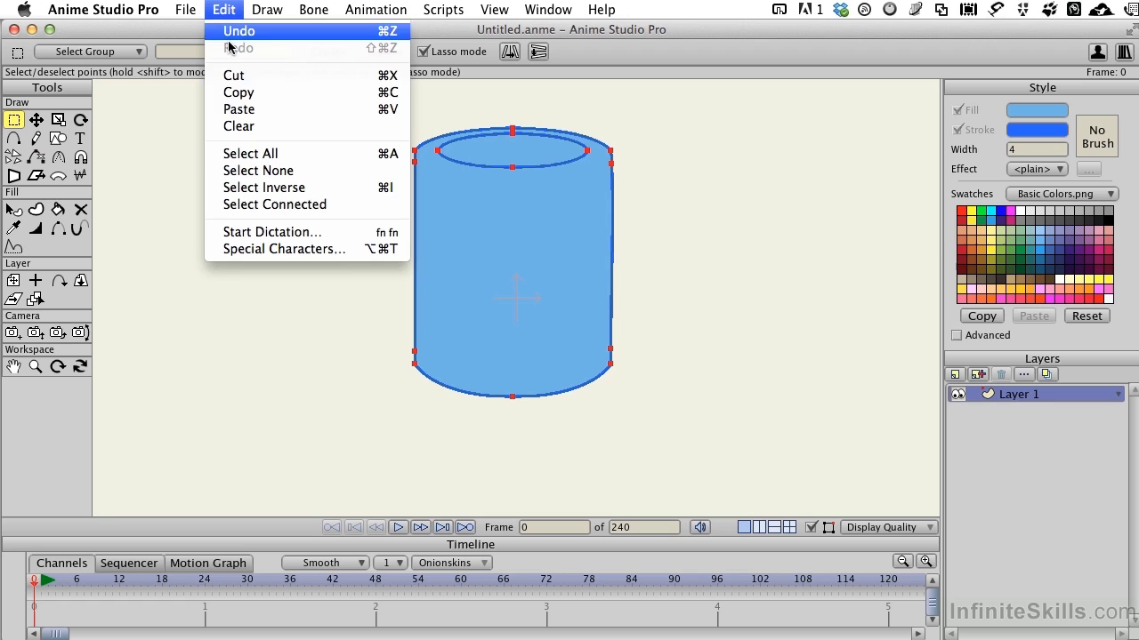
{"action": "left_click", "coordinate": [239, 92]}
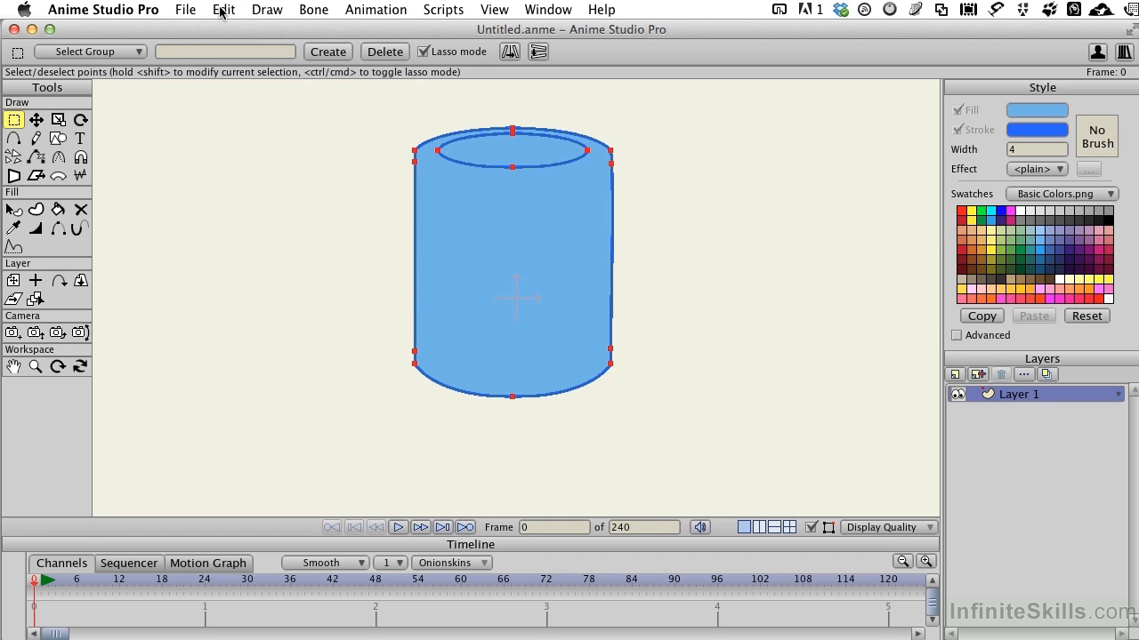
{"action": "left_click", "coordinate": [219, 12]}
{"action": "left_click", "coordinate": [239, 109]}
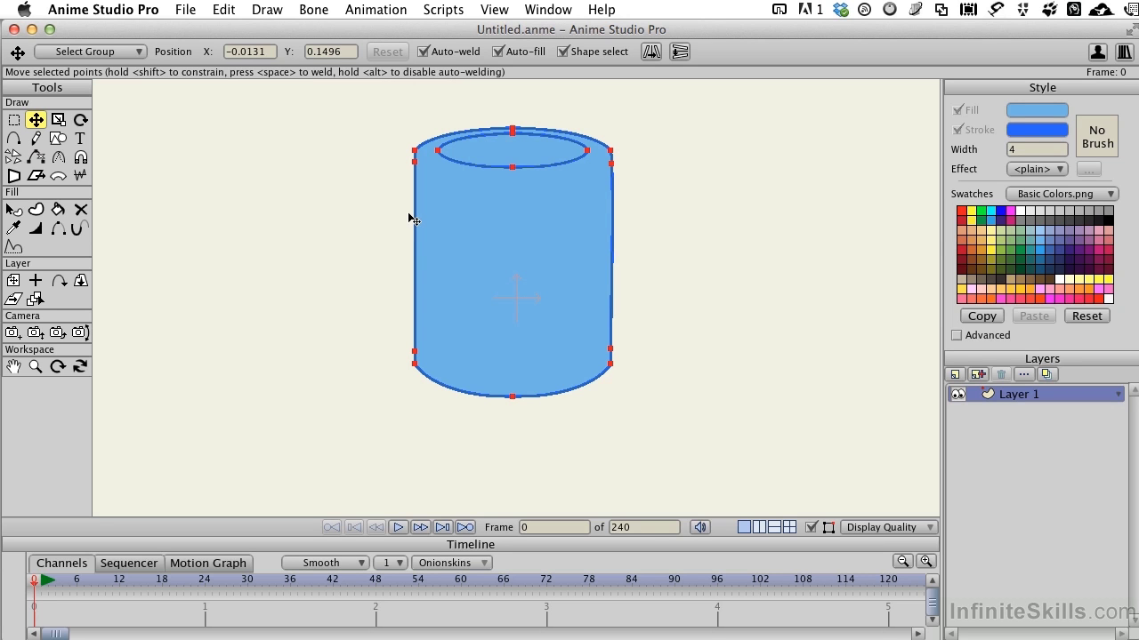
{"action": "key", "text": "s"}
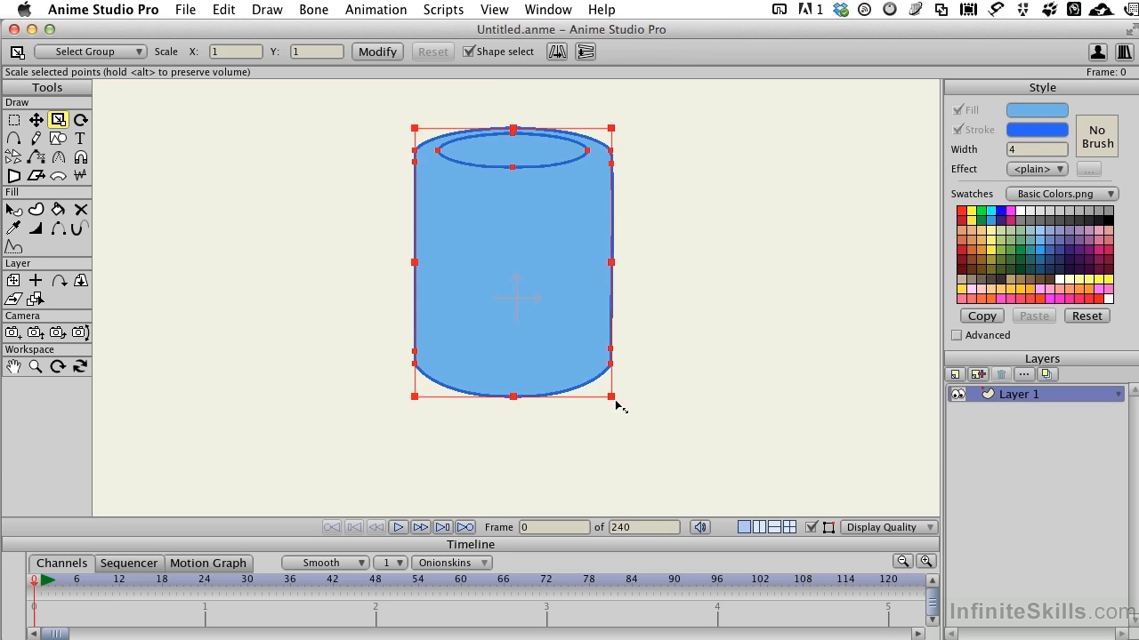
{"action": "left_click_drag", "start_coordinate": [612, 397], "coordinate": [604, 387]}
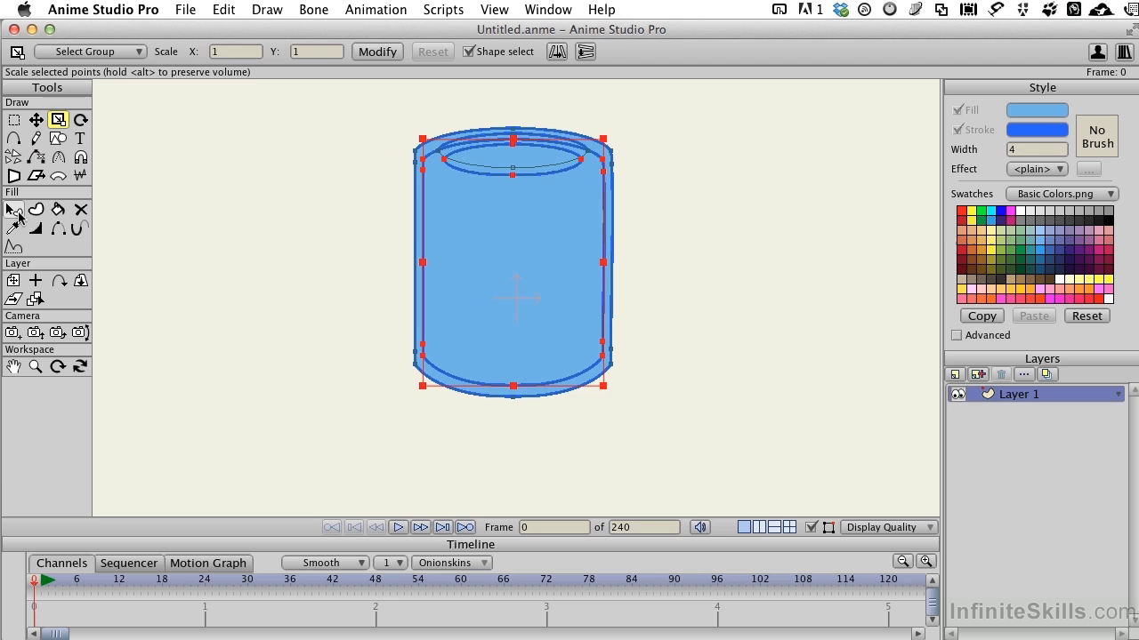
- Give the inner copy's body a lighter blue fill, 9FCBED
{"action": "left_click", "coordinate": [15, 211]}
{"action": "left_click", "coordinate": [476, 243]}
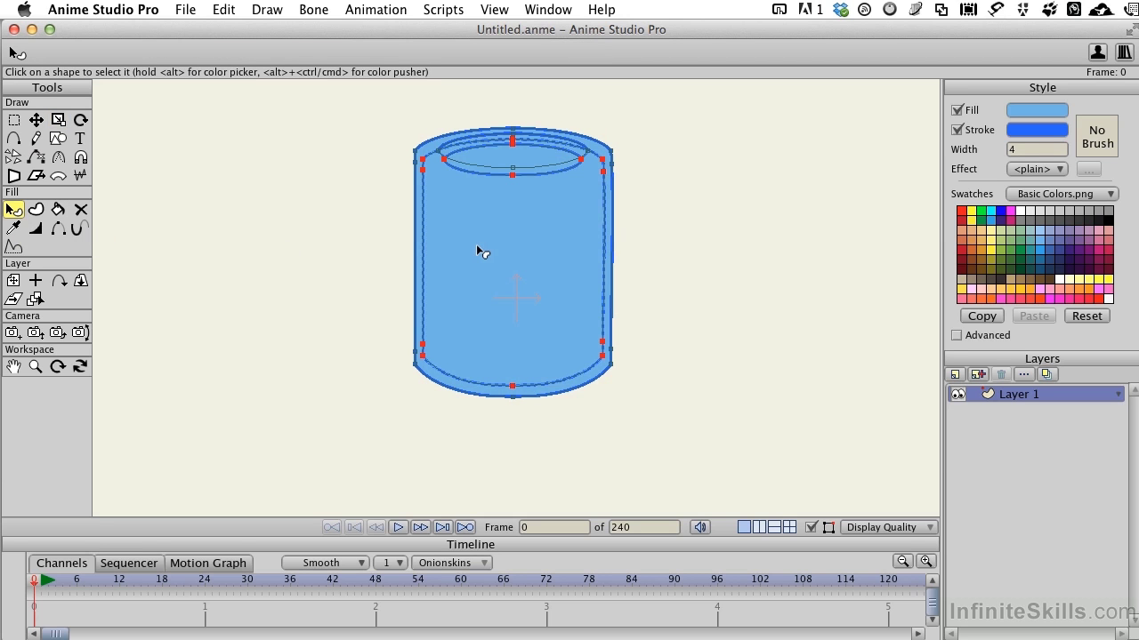
{"action": "left_click", "coordinate": [1031, 110]}
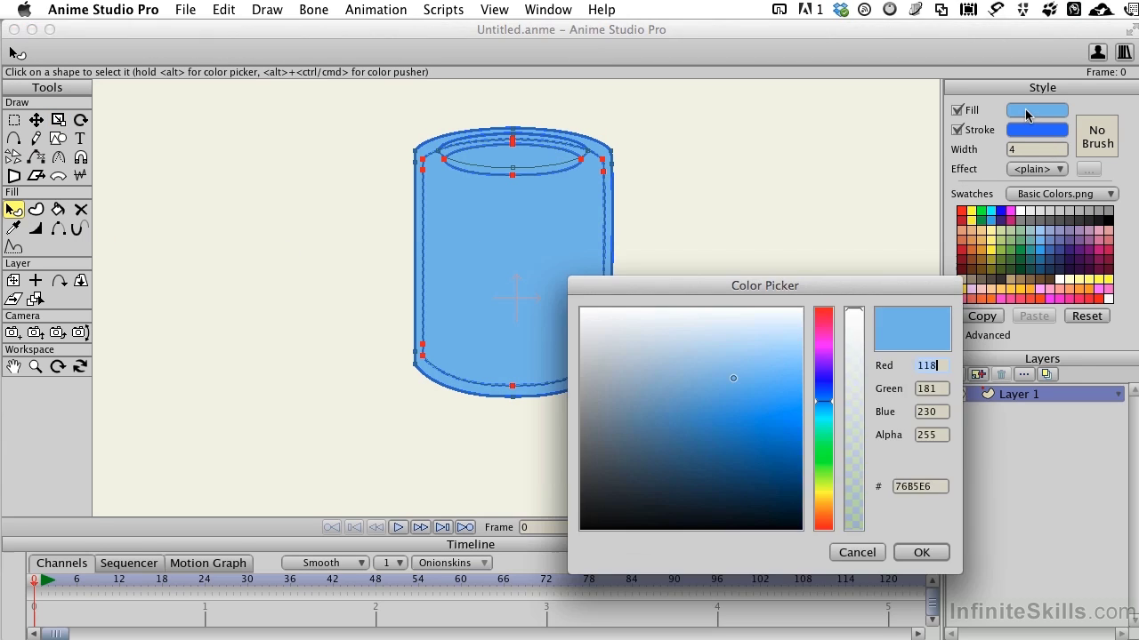
{"action": "left_click", "coordinate": [730, 356]}
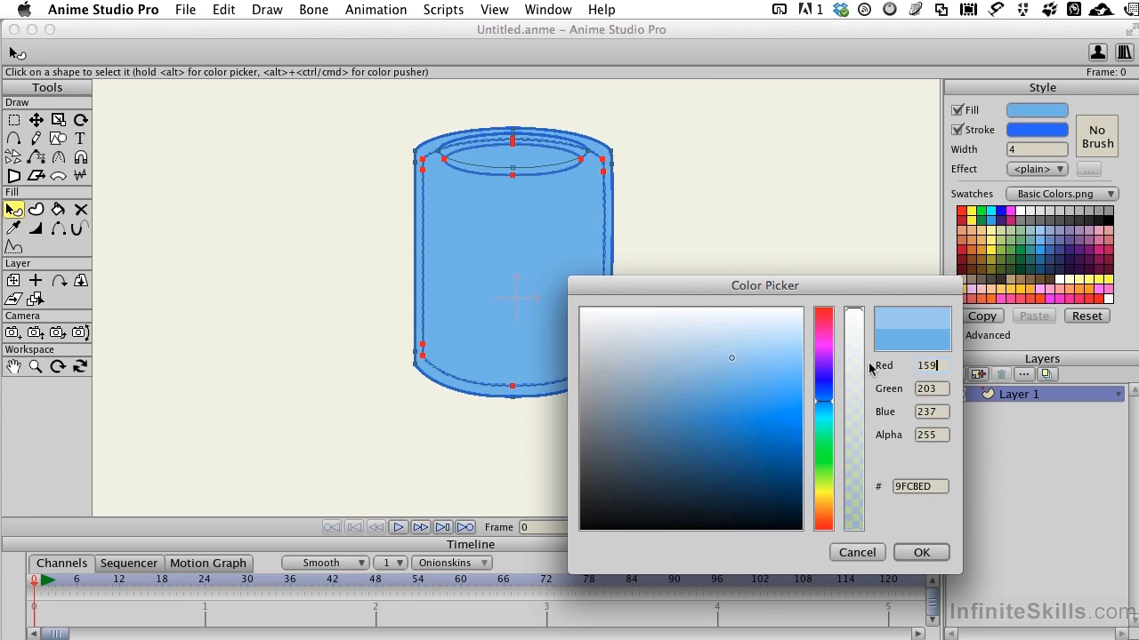
{"action": "left_click", "coordinate": [920, 552]}
- Give the inner top ellipse an even paler blue fill, BEDBF2
{"action": "left_click", "coordinate": [516, 158]}
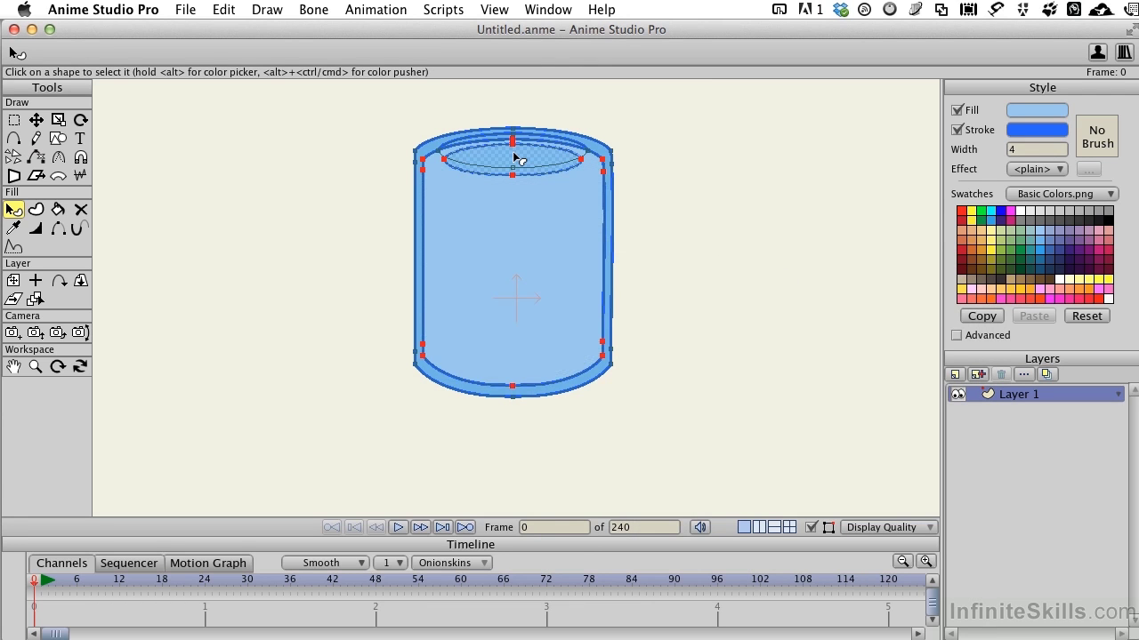
{"action": "left_click", "coordinate": [1030, 110]}
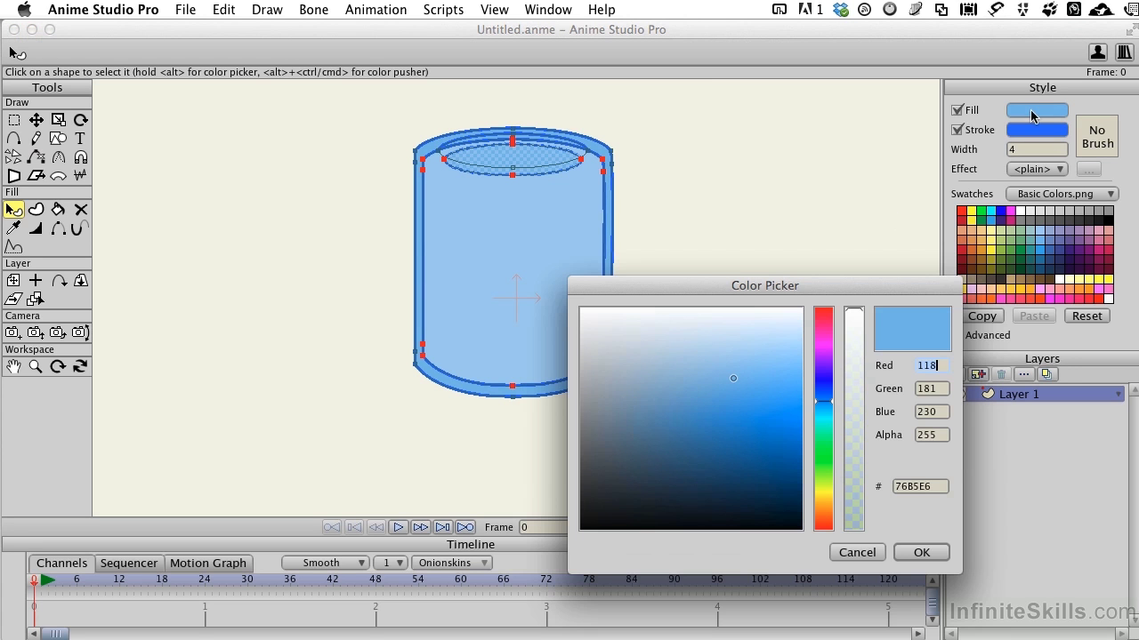
{"action": "left_click", "coordinate": [727, 343]}
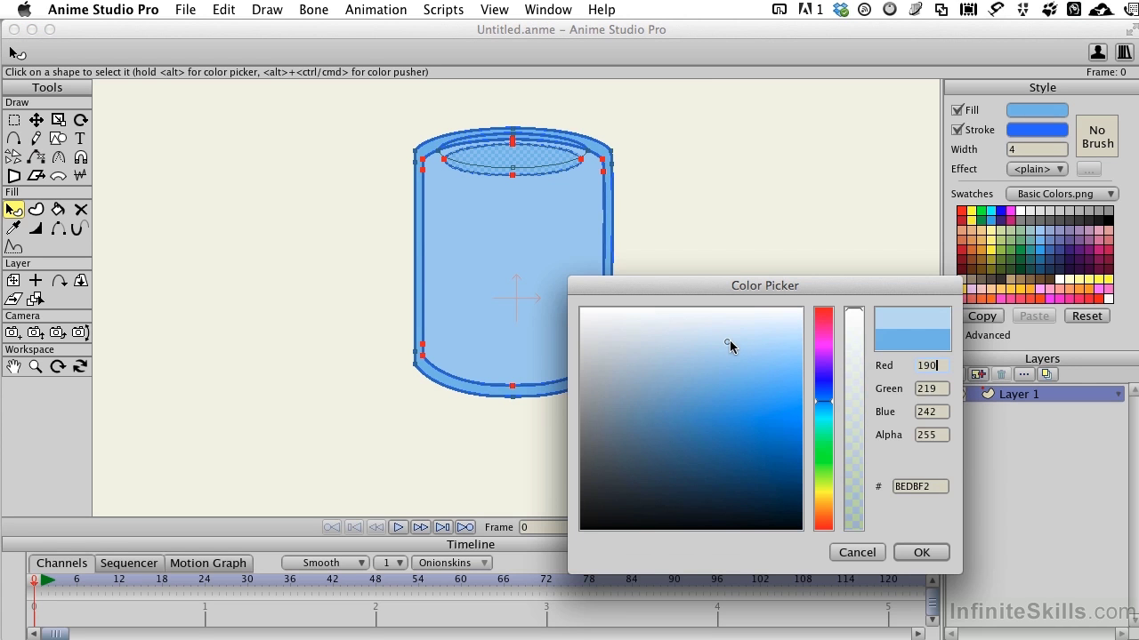
{"action": "left_click", "coordinate": [925, 553]}
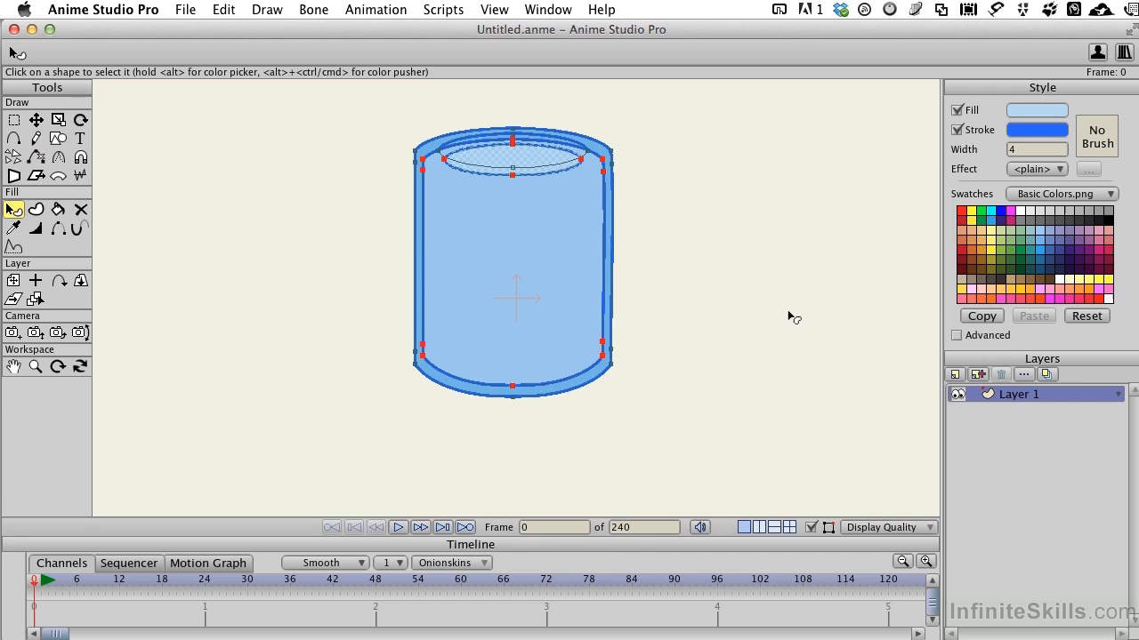
- Drag the pale inner ellipse down to the waterline and scale the inner body narrower
{"action": "key", "text": "t"}
{"action": "left_click", "coordinate": [526, 159]}
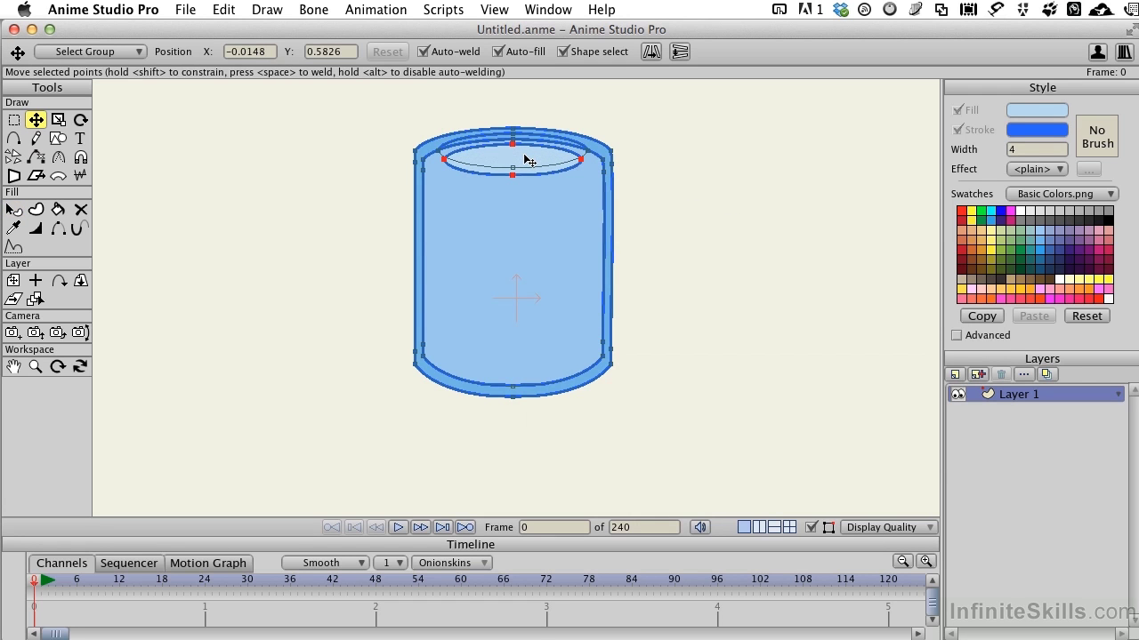
{"action": "left_click_drag", "start_coordinate": [525, 156], "coordinate": [527, 222]}
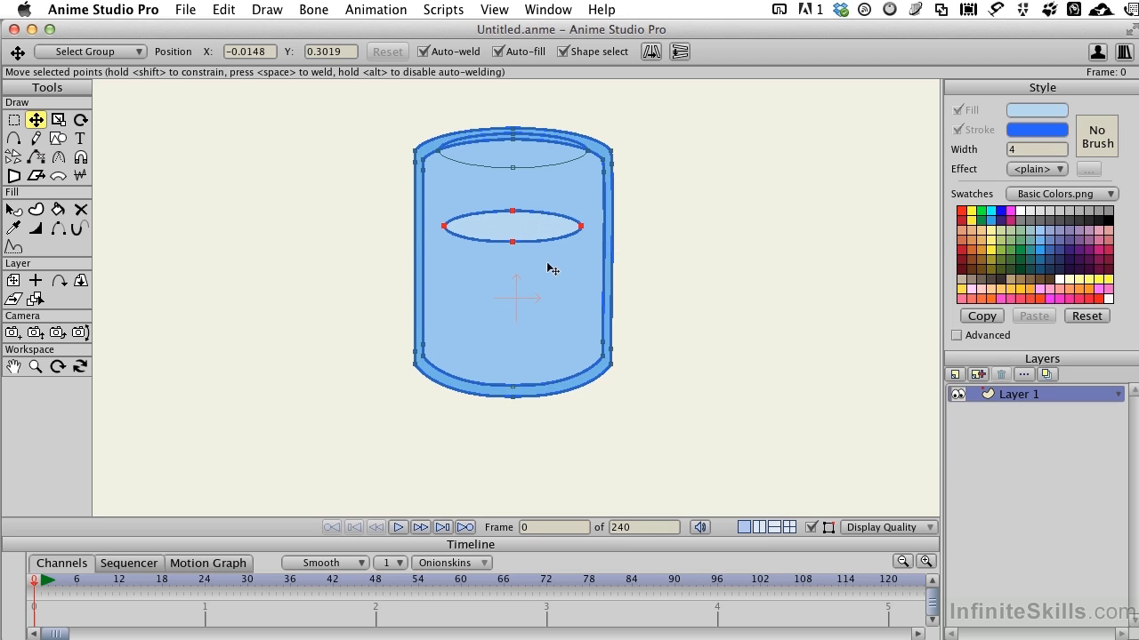
{"action": "left_click", "coordinate": [491, 272]}
{"action": "key", "text": "s"}
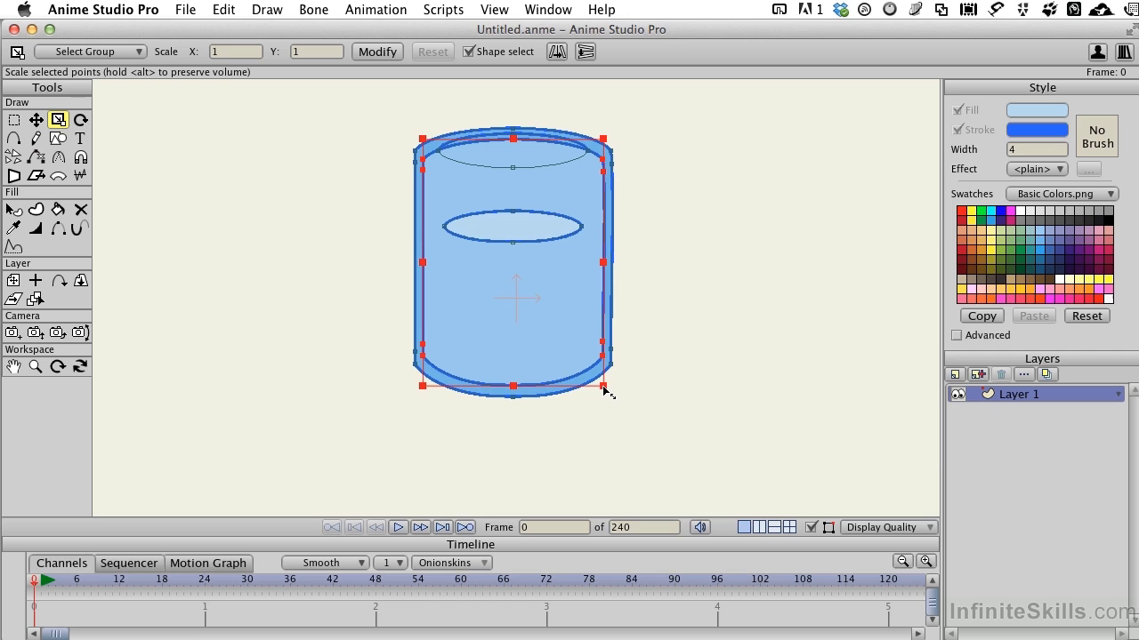
{"action": "left_click_drag", "start_coordinate": [604, 388], "coordinate": [581, 361]}
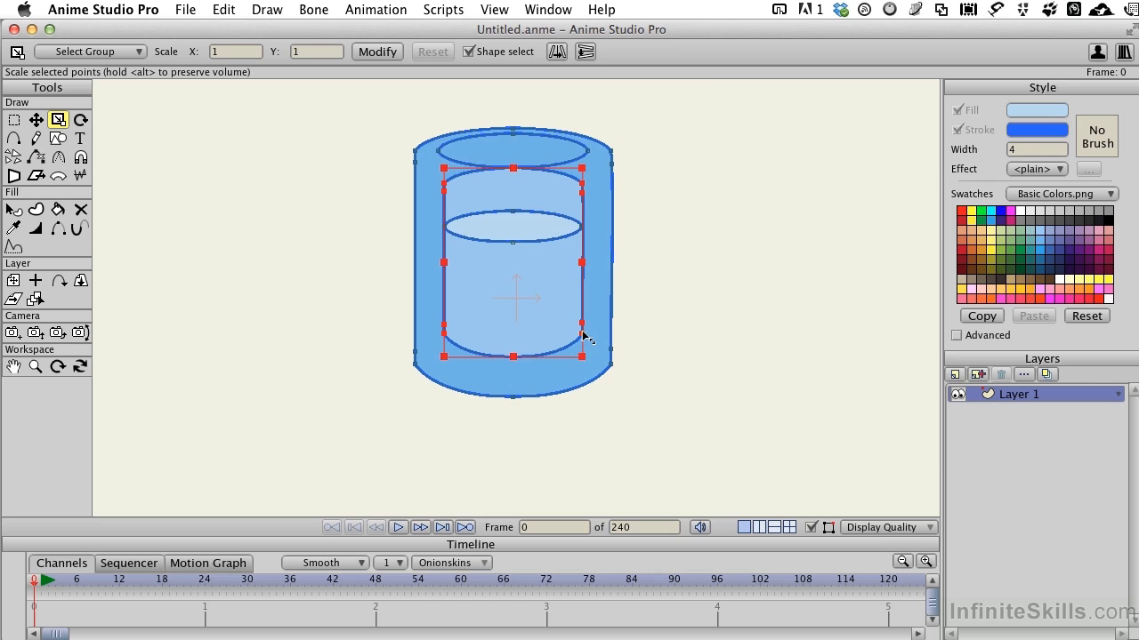
- Select the inner ellipse's points, try lowering them, then undo that move
{"action": "key", "text": "g"}
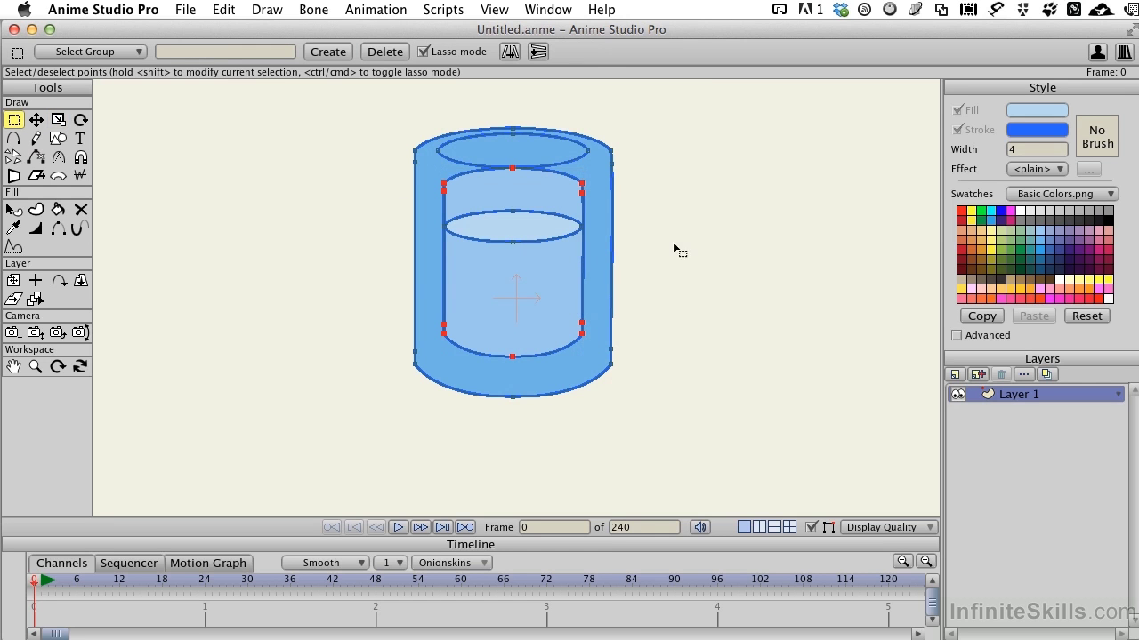
{"action": "left_click", "coordinate": [708, 235]}
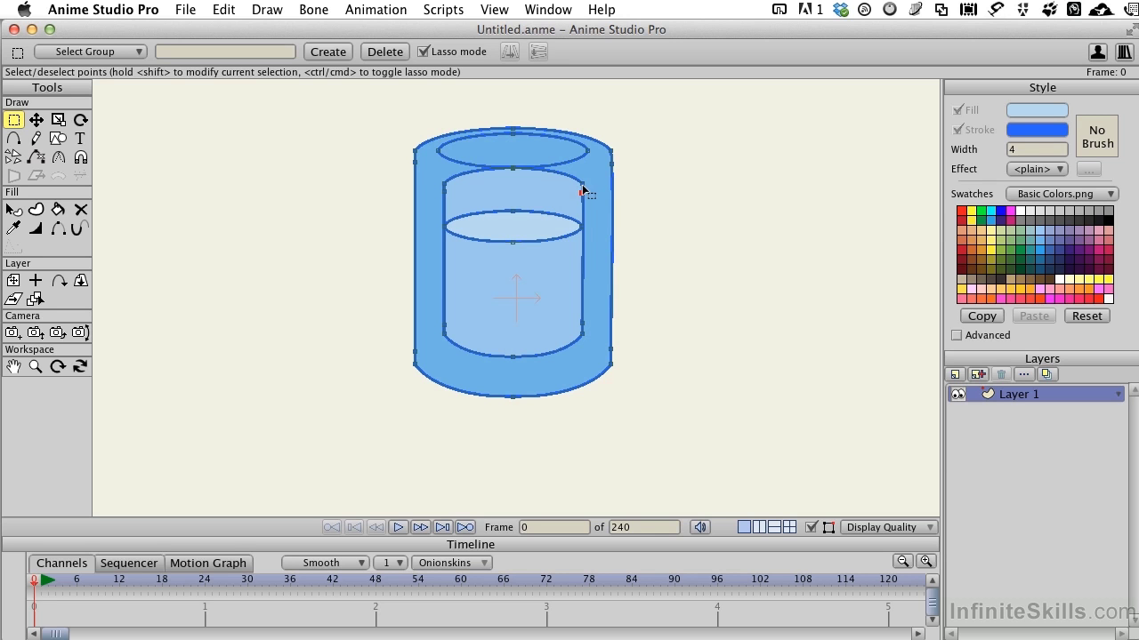
{"action": "left_click_drag", "start_coordinate": [584, 186], "coordinate": [575, 183]}
{"action": "left_click", "coordinate": [512, 169], "text": "shift"}
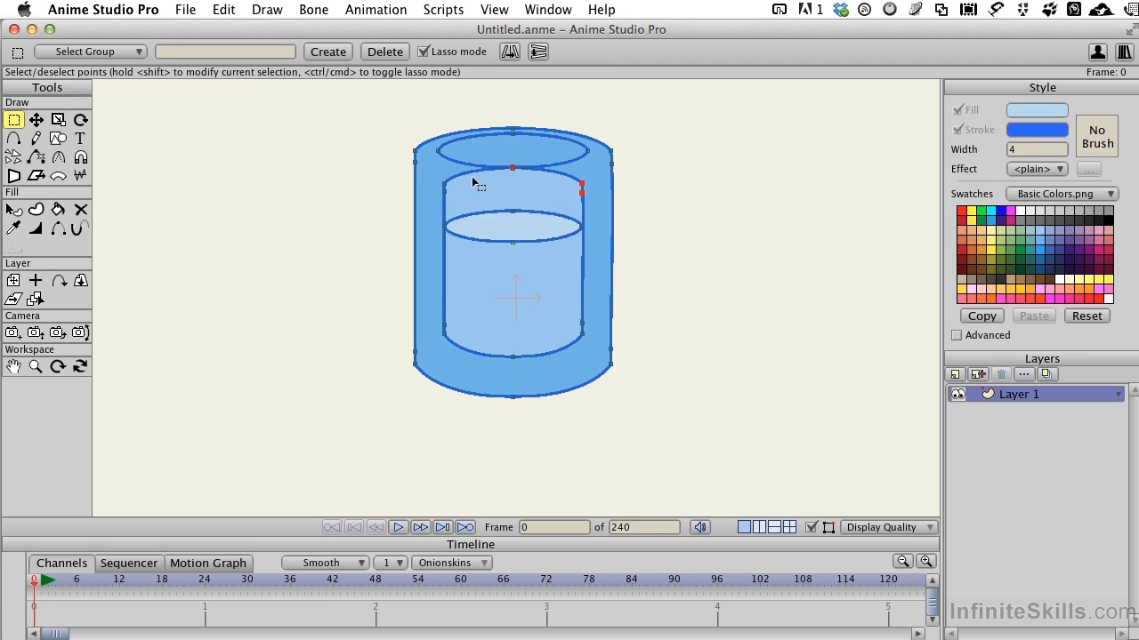
{"action": "left_click", "coordinate": [444, 185], "text": "shift"}
{"action": "left_click", "coordinate": [445, 190], "text": "shift"}
{"action": "key", "text": "t"}
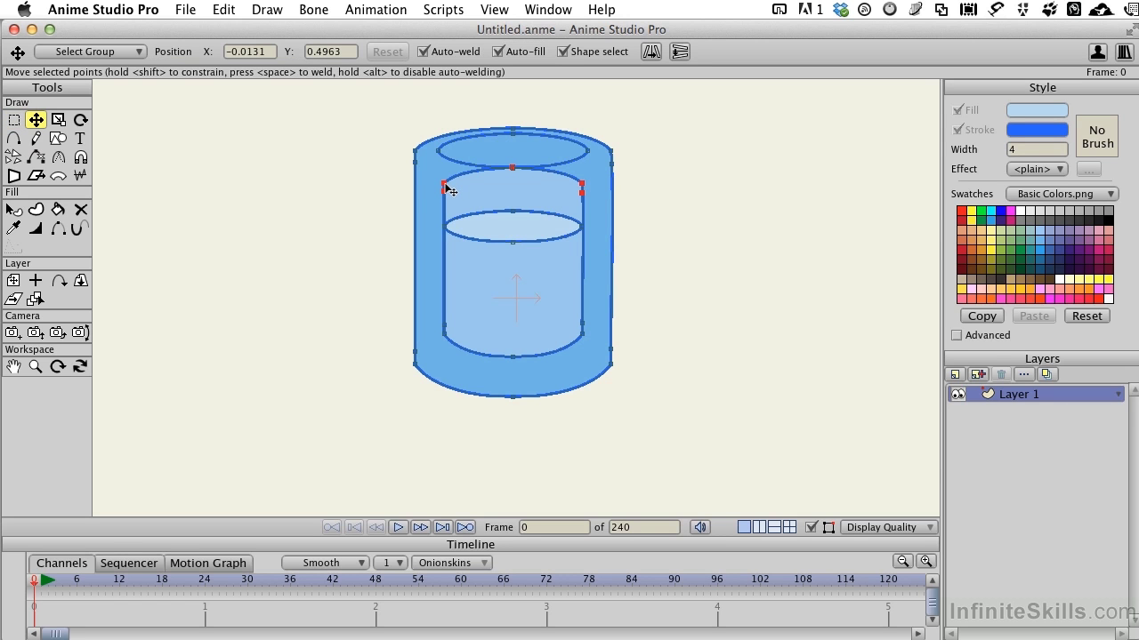
{"action": "left_click_drag", "start_coordinate": [449, 191], "coordinate": [451, 232]}
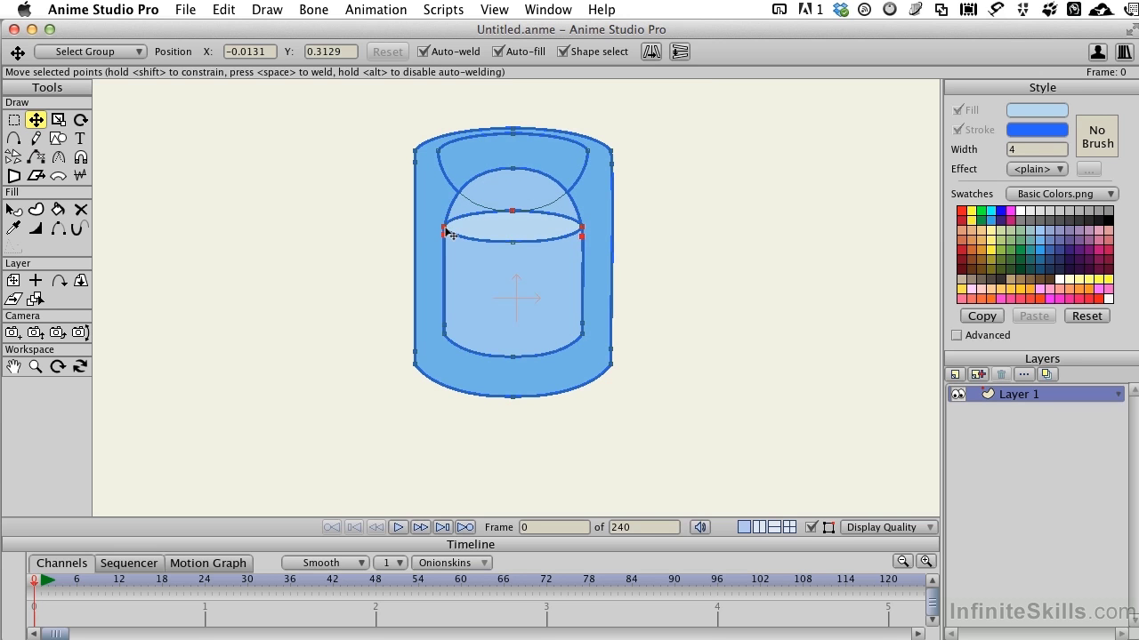
{"action": "key", "text": "super+z"}
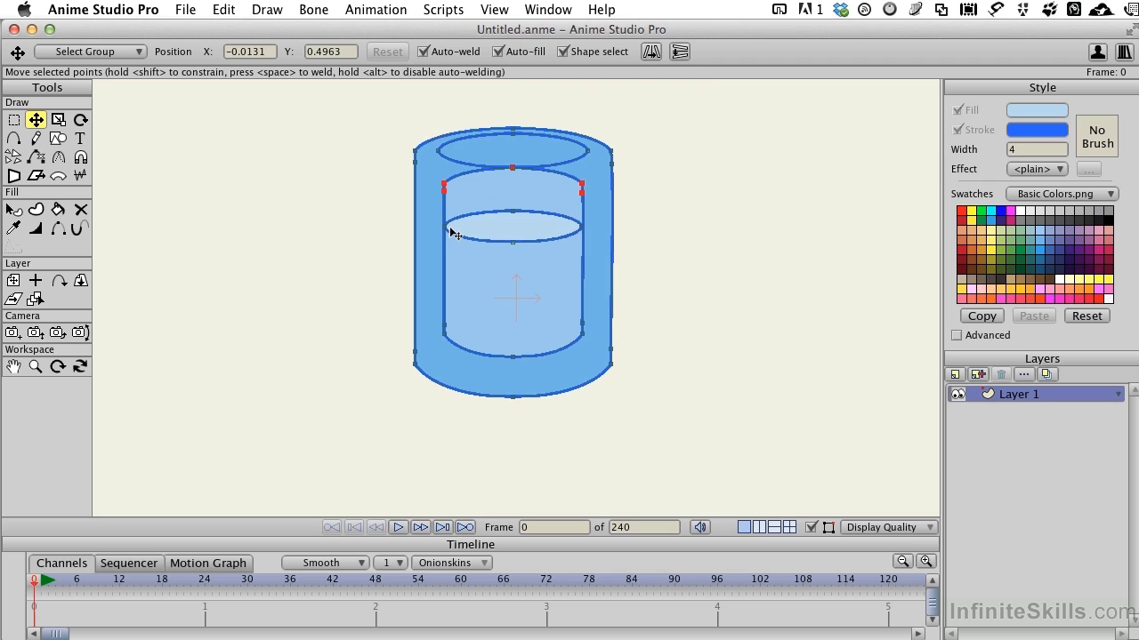
- Nudge the inner ellipse's top point up and its left point slightly down
{"action": "left_click", "coordinate": [515, 173]}
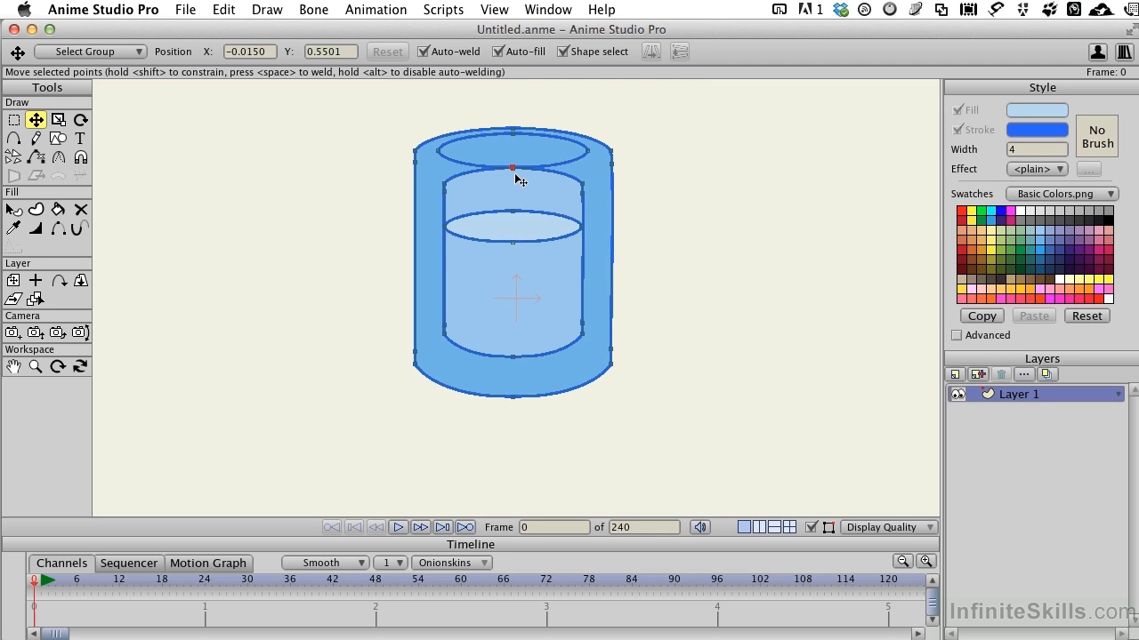
{"action": "left_click_drag", "start_coordinate": [514, 169], "coordinate": [513, 165]}
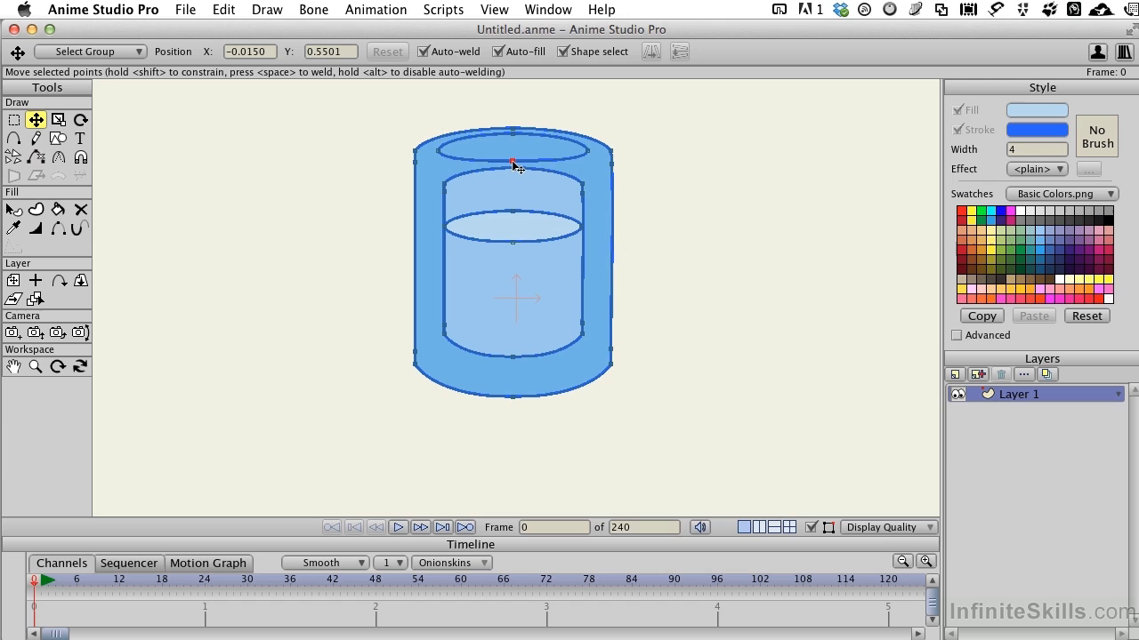
{"action": "left_click", "coordinate": [444, 186]}
{"action": "left_click_drag", "start_coordinate": [444, 190], "coordinate": [445, 198]}
- Lower the inner rim points to mid-height and pull the glass rim's front down slightly
{"action": "key", "text": "g"}
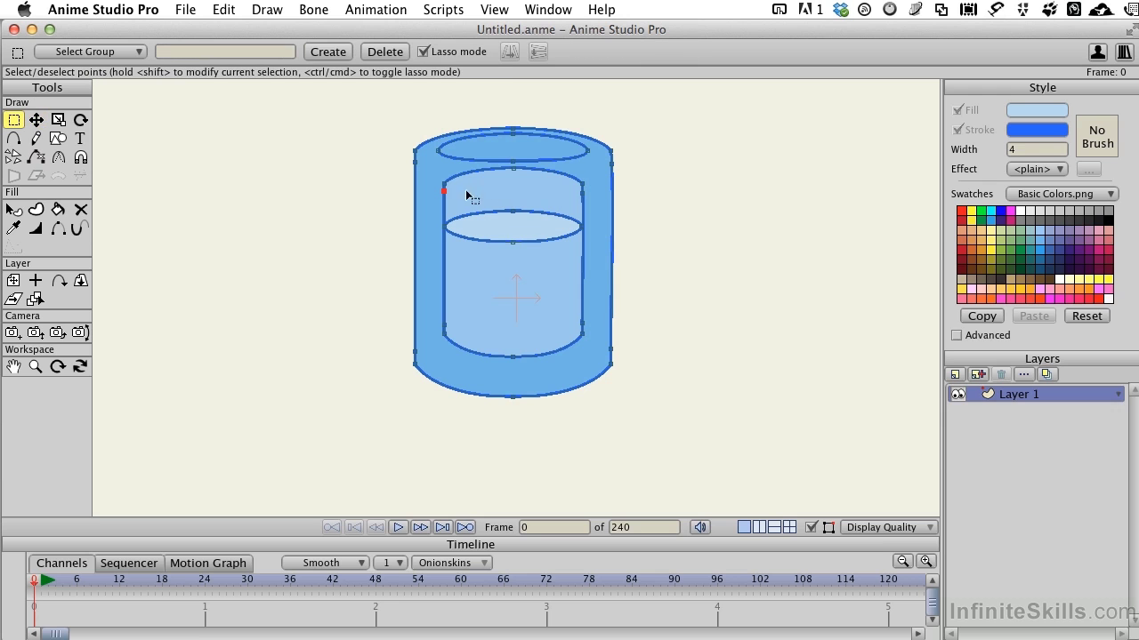
{"action": "left_click", "coordinate": [444, 183], "text": "shift"}
{"action": "left_click", "coordinate": [513, 168], "text": "shift"}
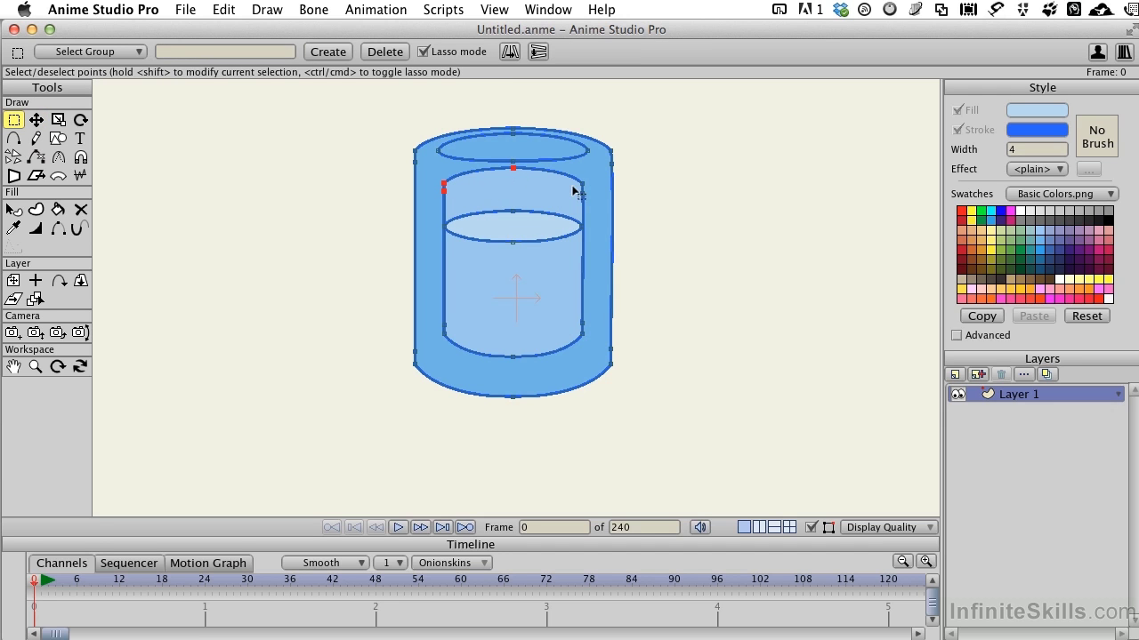
{"action": "left_click", "coordinate": [583, 184], "text": "shift"}
{"action": "key", "text": "t"}
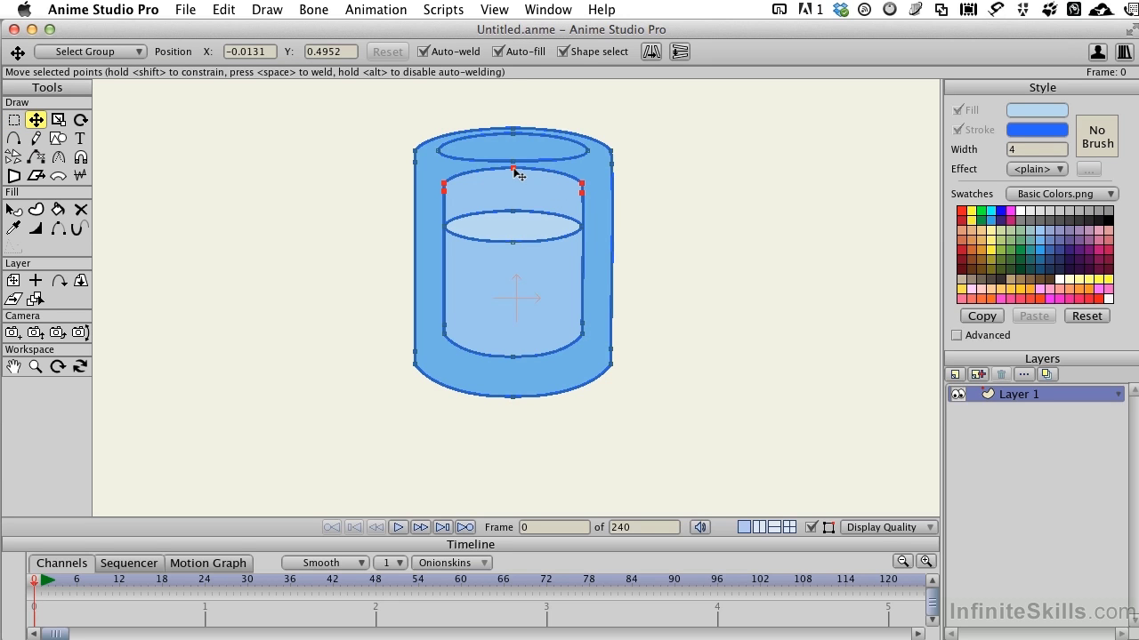
{"action": "left_click_drag", "start_coordinate": [514, 168], "coordinate": [514, 215]}
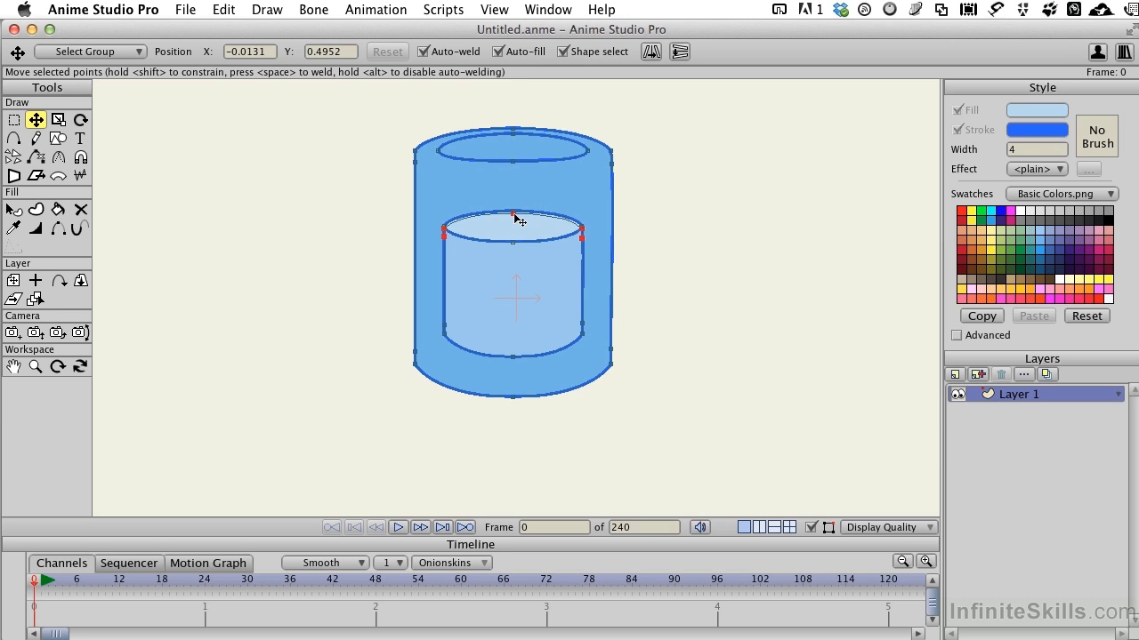
{"action": "left_click", "coordinate": [512, 162]}
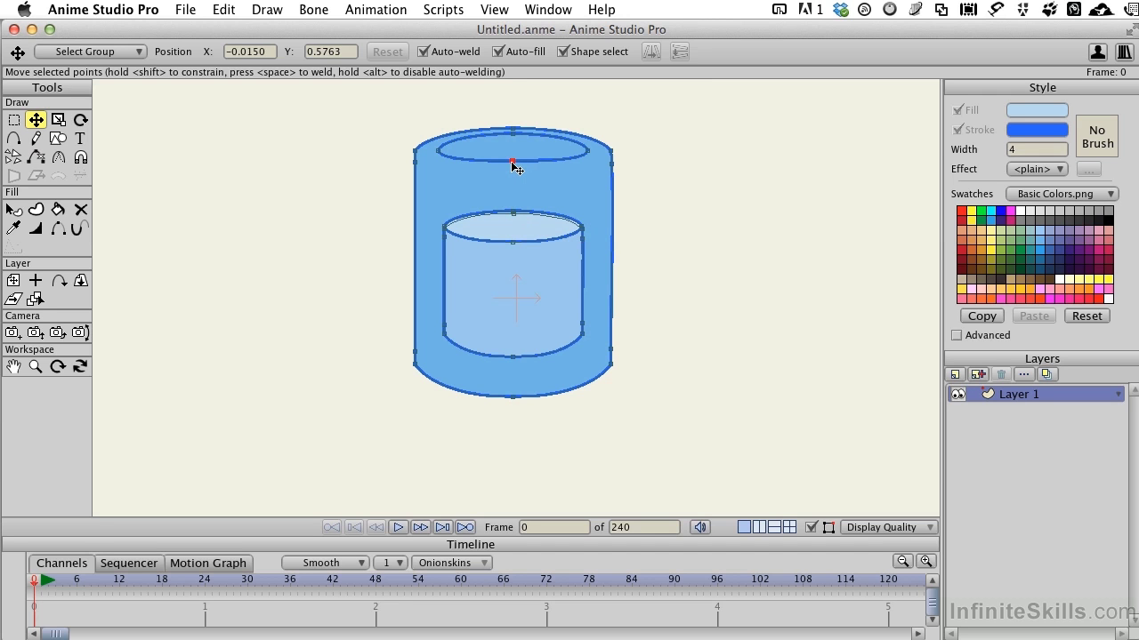
{"action": "left_click_drag", "start_coordinate": [512, 162], "coordinate": [513, 173]}
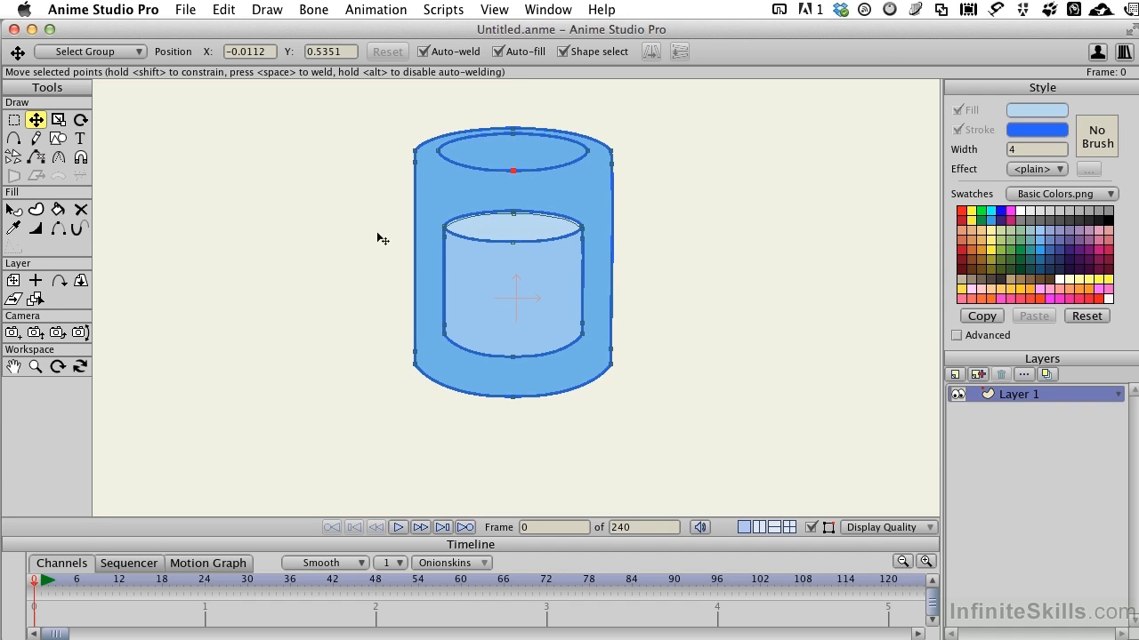
- Hide the right and left halves of the water's front top-ellipse edge
{"action": "left_click", "coordinate": [62, 234]}
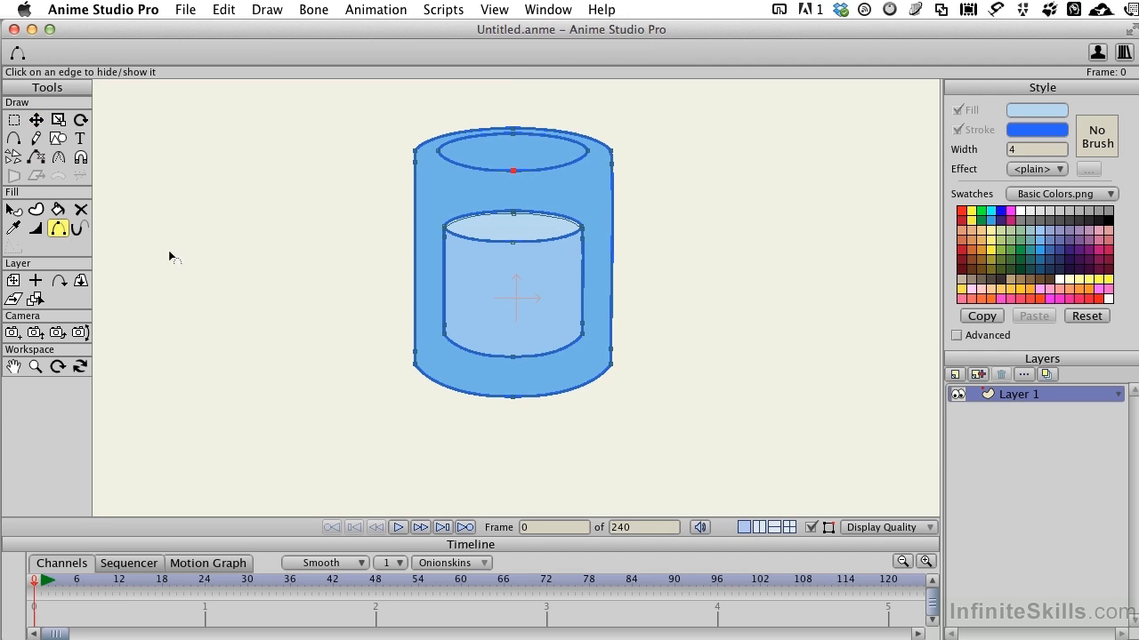
{"action": "left_click", "coordinate": [547, 241]}
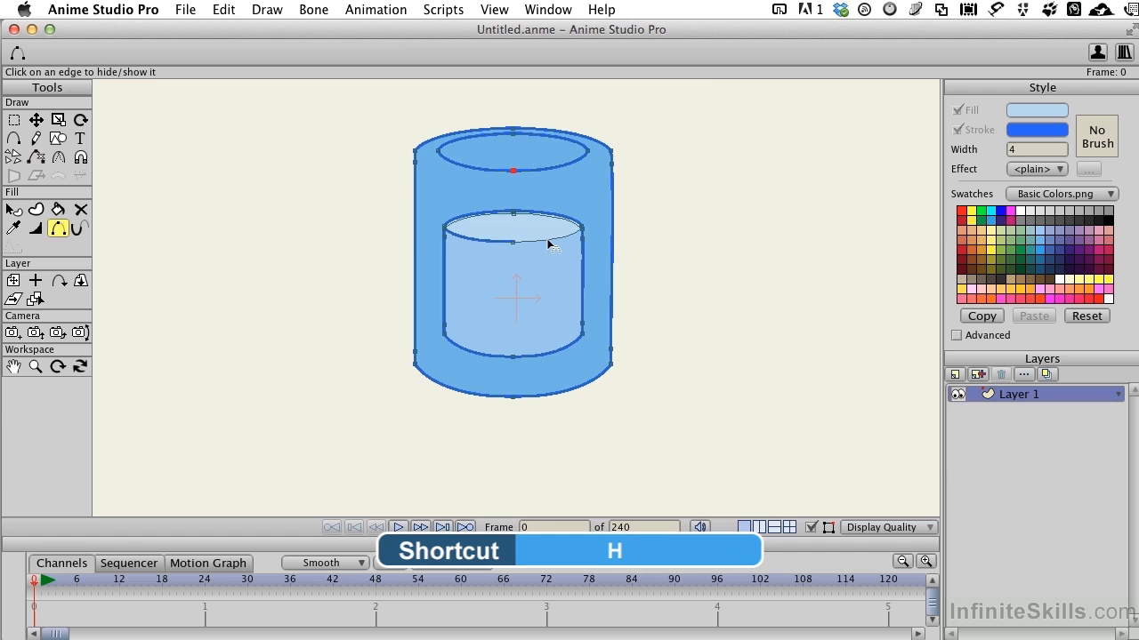
{"action": "left_click", "coordinate": [484, 243]}
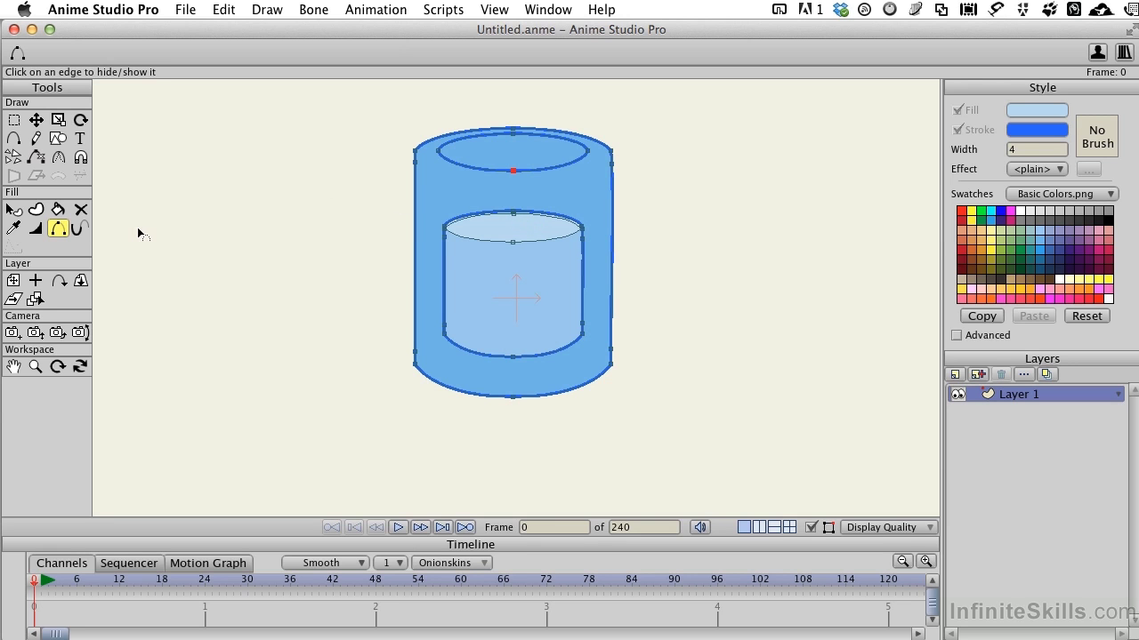
- Widen the line at the water's top point to a width of 14.5623
{"action": "left_click", "coordinate": [35, 228]}
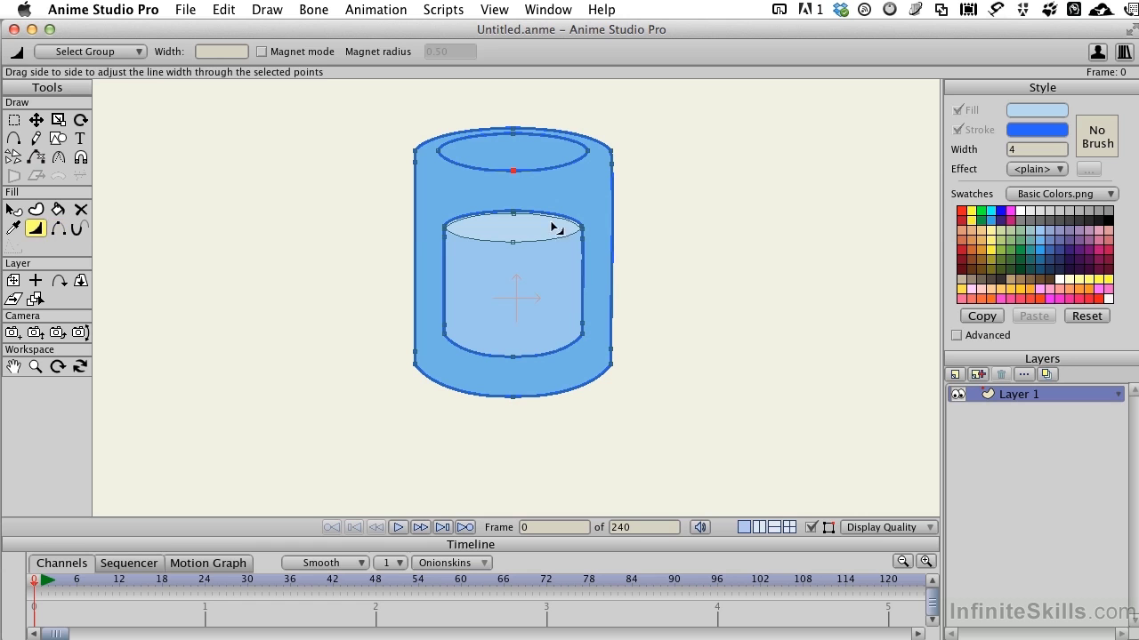
{"action": "mouse_move", "coordinate": [515, 215]}
{"action": "left_mouse_down"}
{"action": "mouse_move", "coordinate": [862, 219]}
{"action": "mouse_move", "coordinate": [656, 215]}
{"action": "mouse_move", "coordinate": [668, 213]}
{"action": "left_mouse_up"}
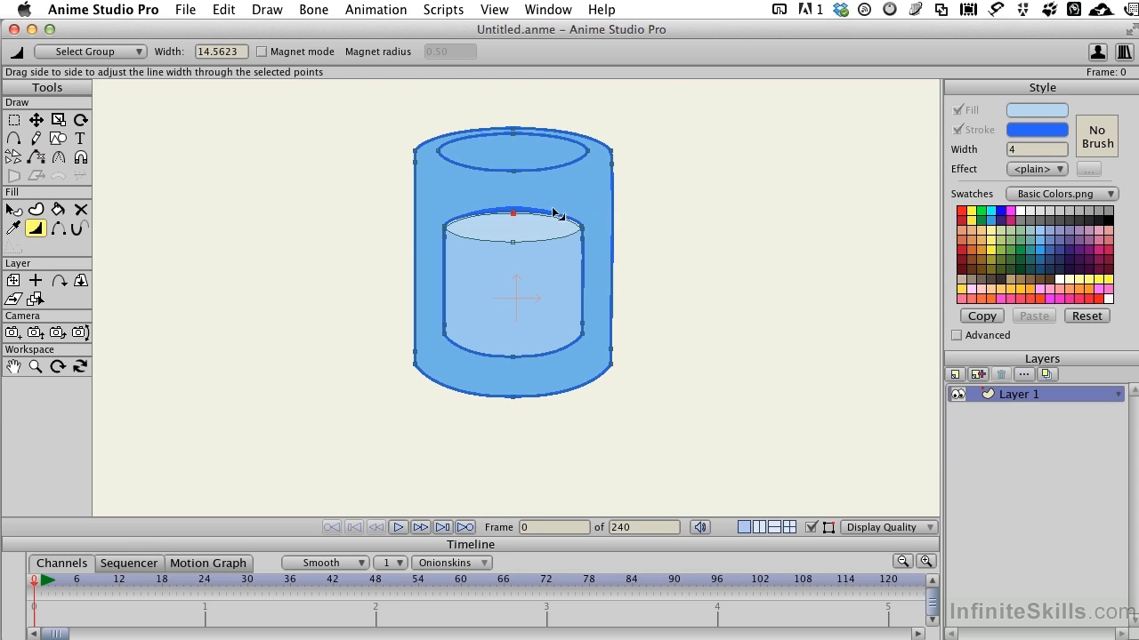
- Recolour the stroke from dark blue to light blue 93B0F3 in the Color Picker
{"action": "left_click", "coordinate": [16, 214]}
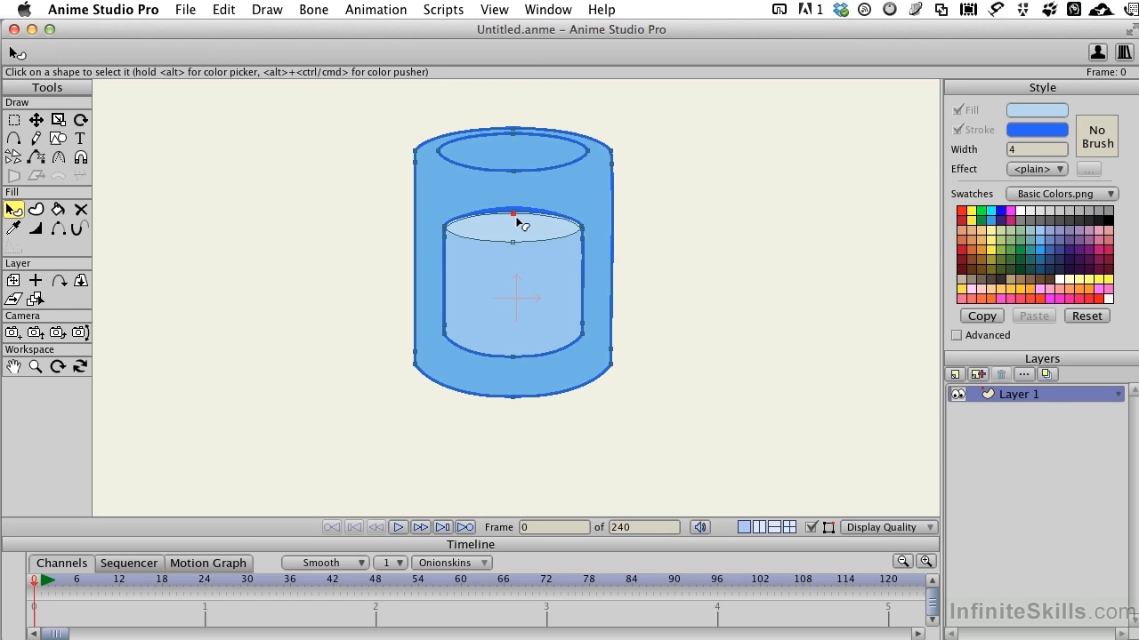
{"action": "left_click", "coordinate": [1030, 132]}
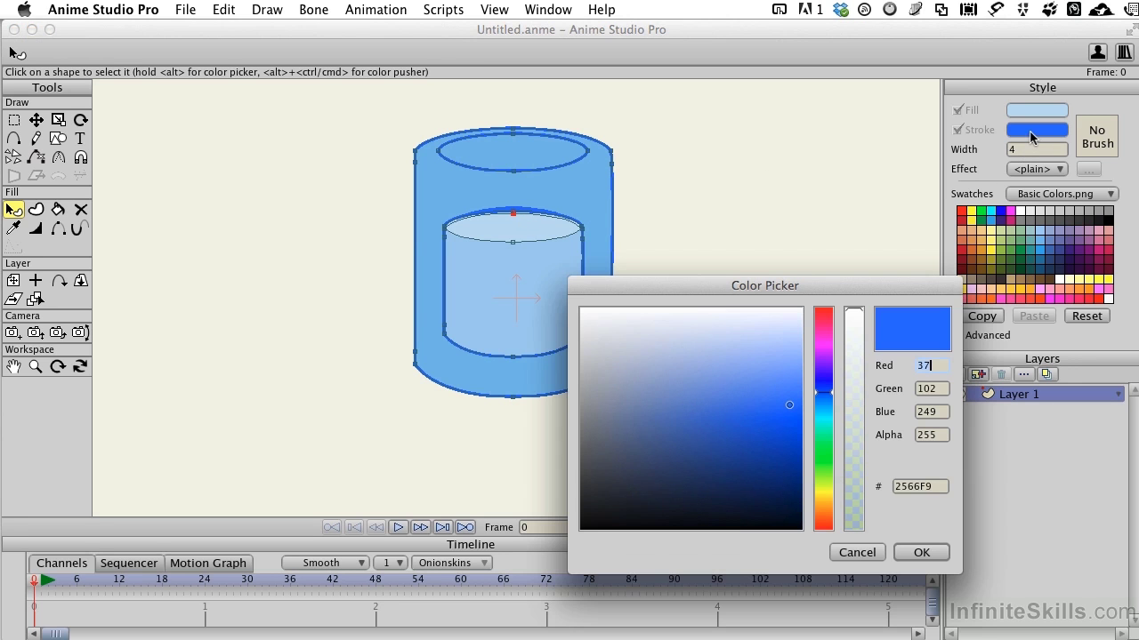
{"action": "left_click_drag", "start_coordinate": [783, 392], "coordinate": [758, 360]}
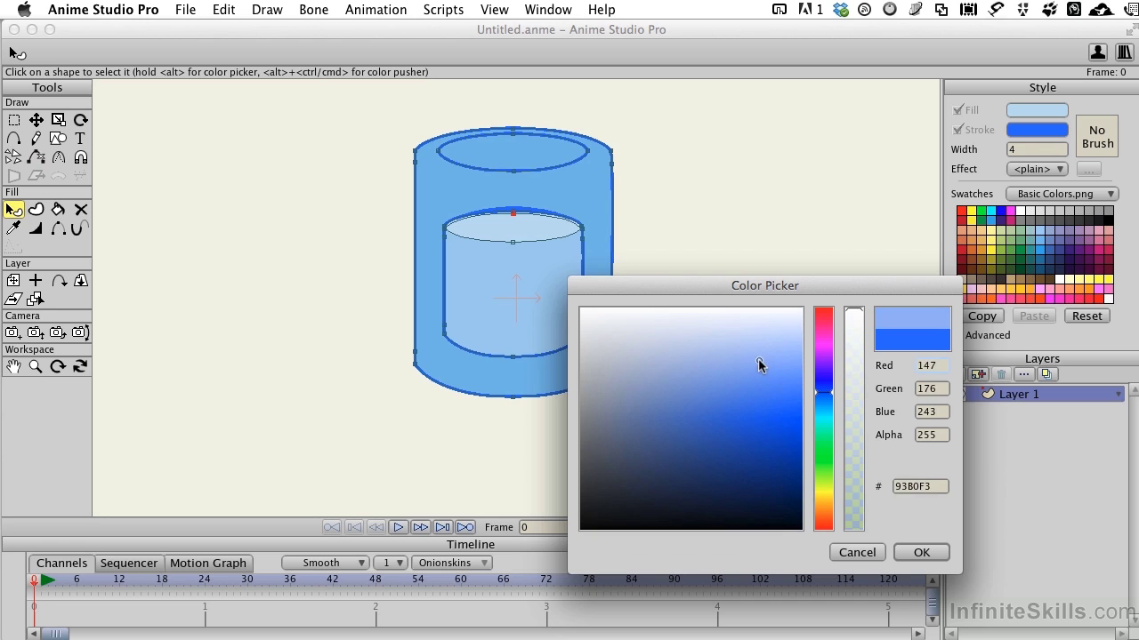
{"action": "left_click", "coordinate": [922, 553]}
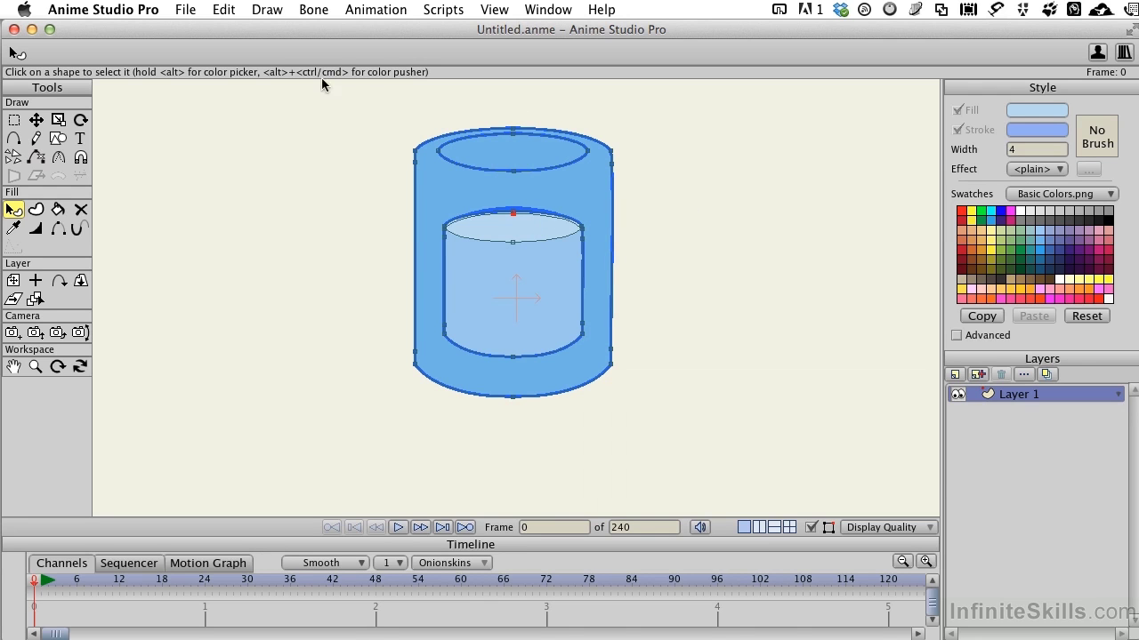
- Render a File > Preview of the glass and move the preview window up and left
{"action": "left_click", "coordinate": [186, 9]}
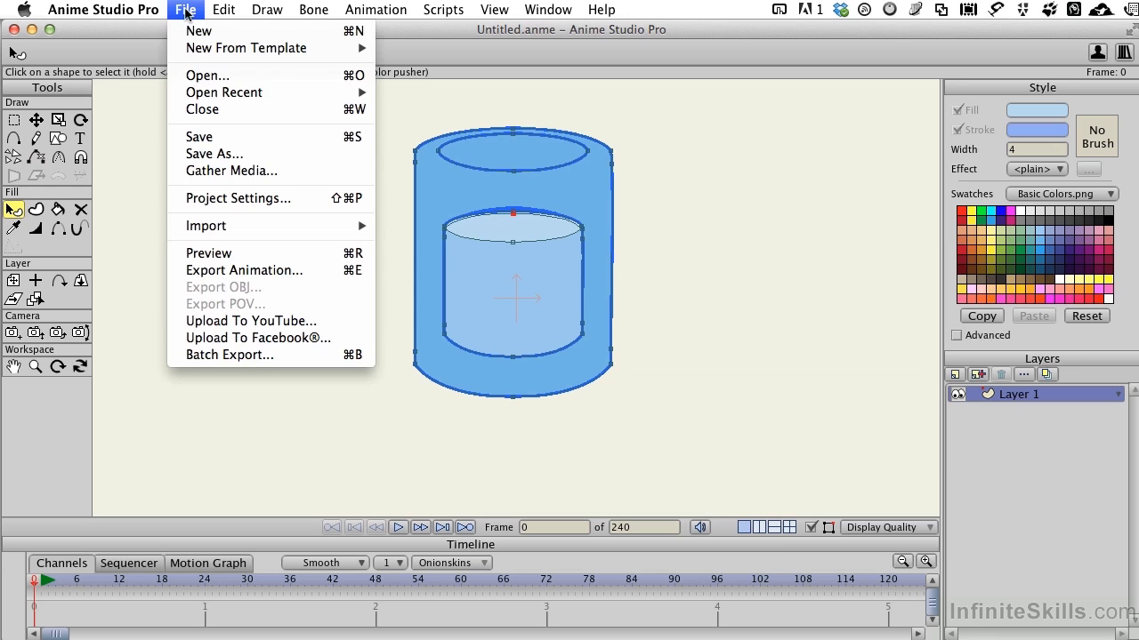
{"action": "left_click", "coordinate": [353, 258]}
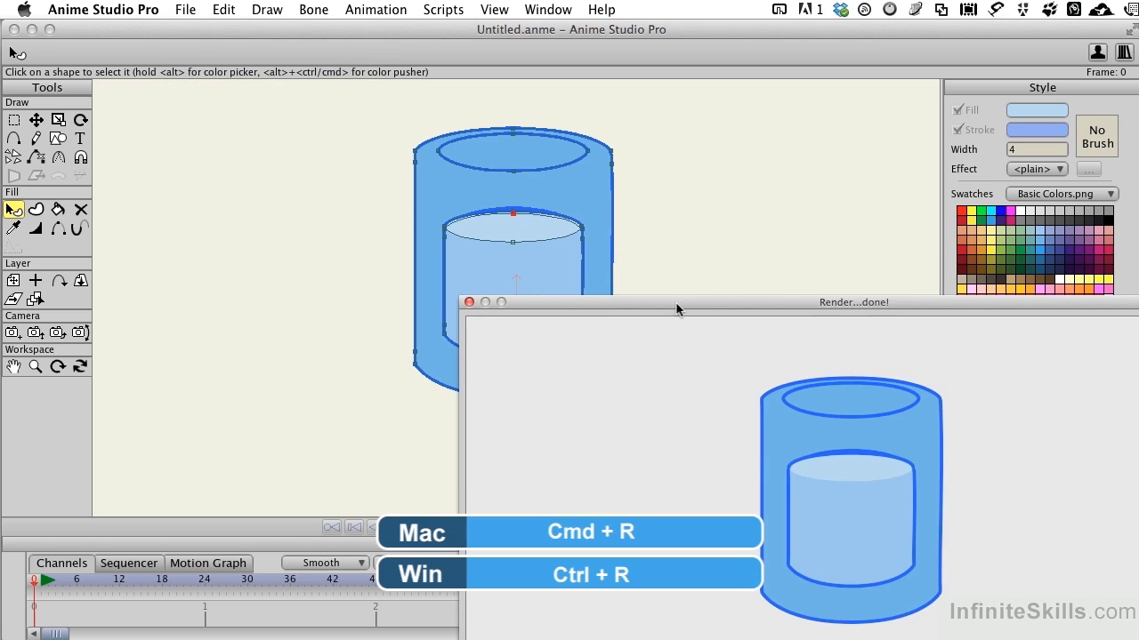
{"action": "left_click_drag", "start_coordinate": [676, 306], "coordinate": [397, 97]}
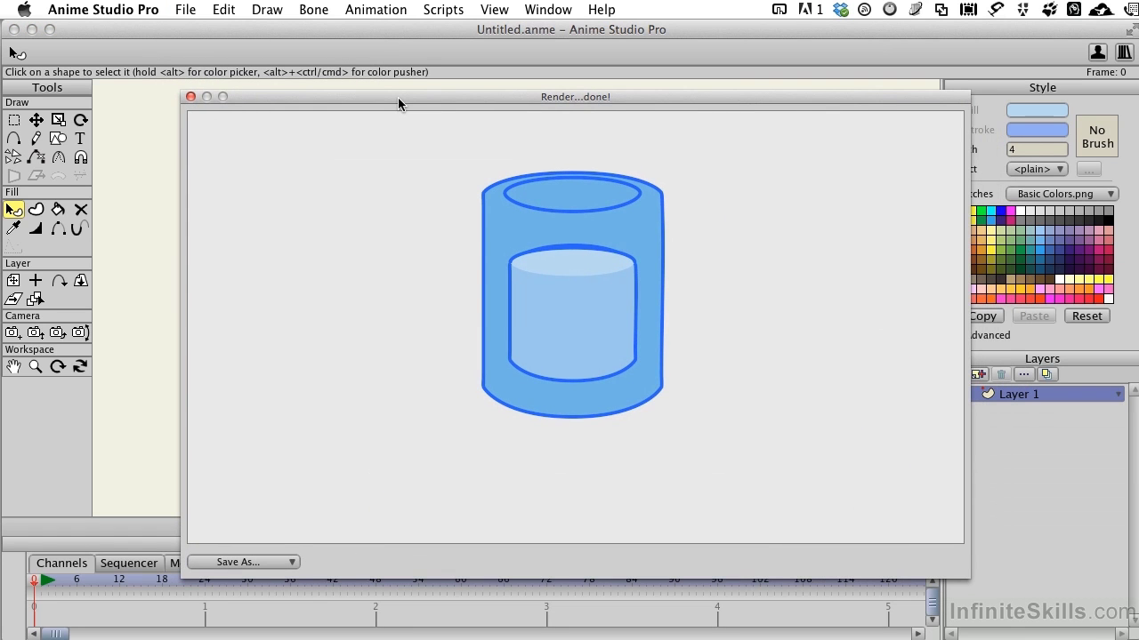